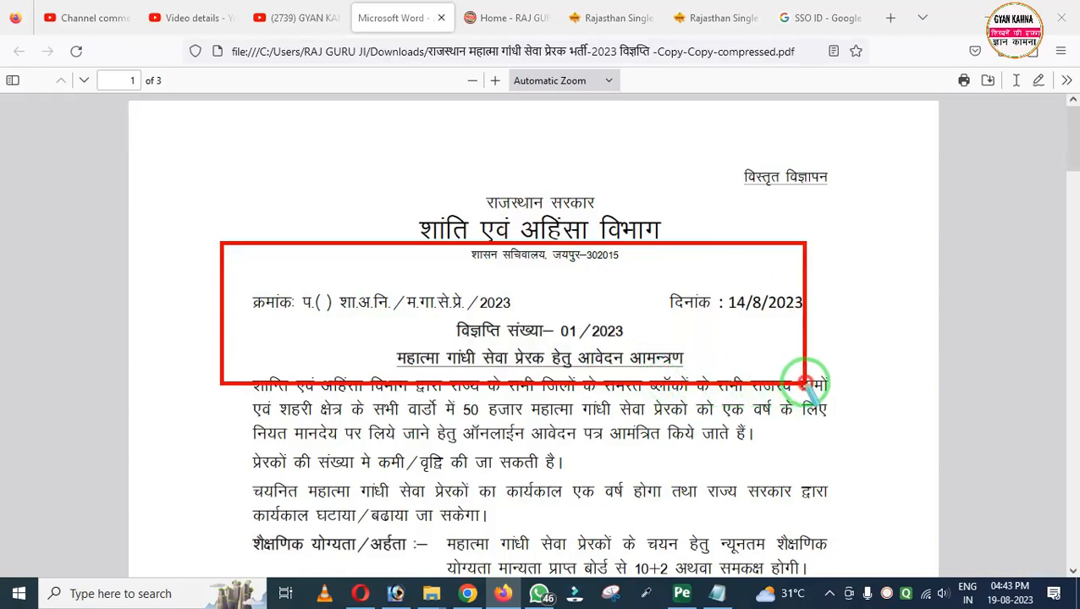
key(Escape)
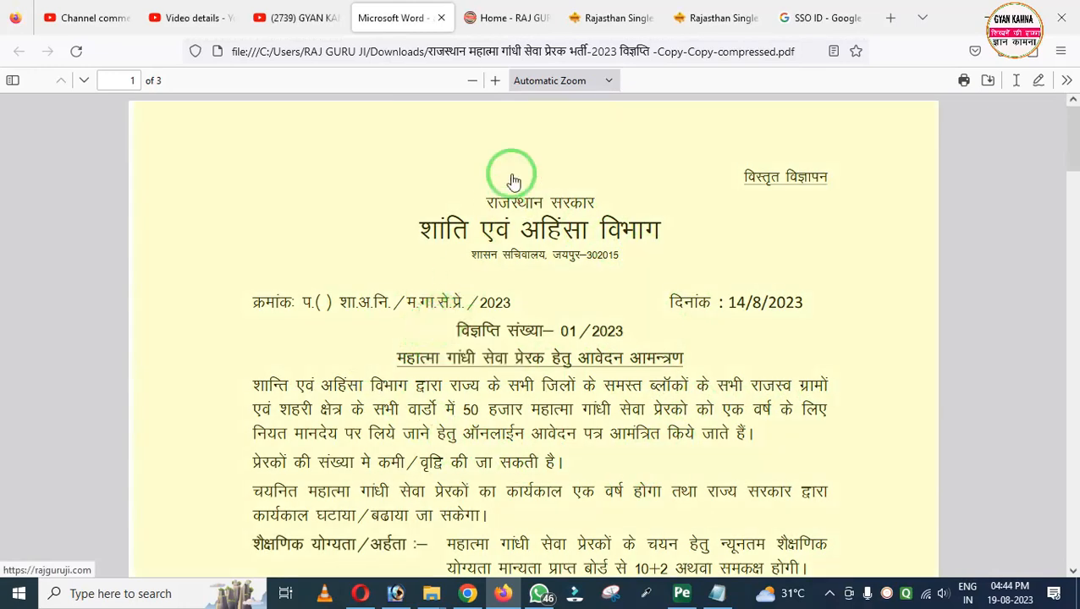
click(512, 18)
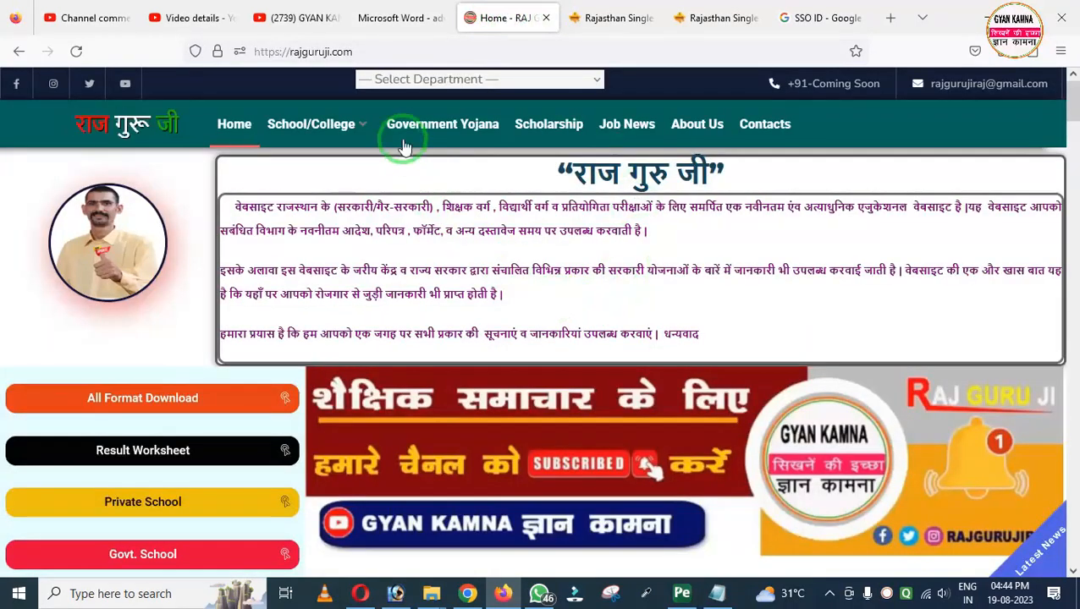
click(287, 19)
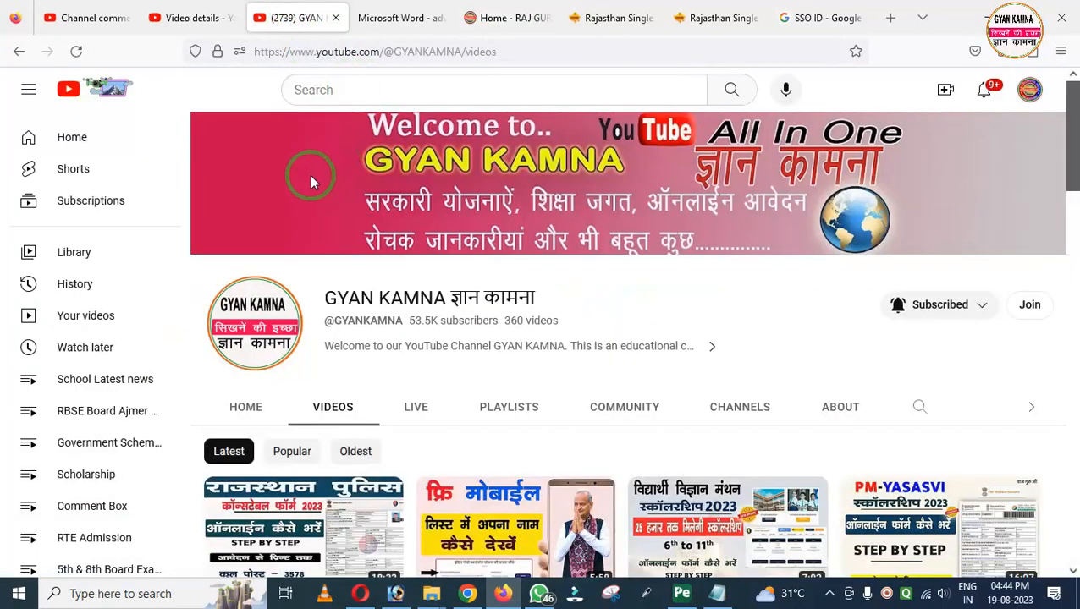
- Review the Mahatma Gandhi Seva Prerak recruitment notice for vacancies, qualification, age limit, honorarium, application rules and application dates
click(393, 18)
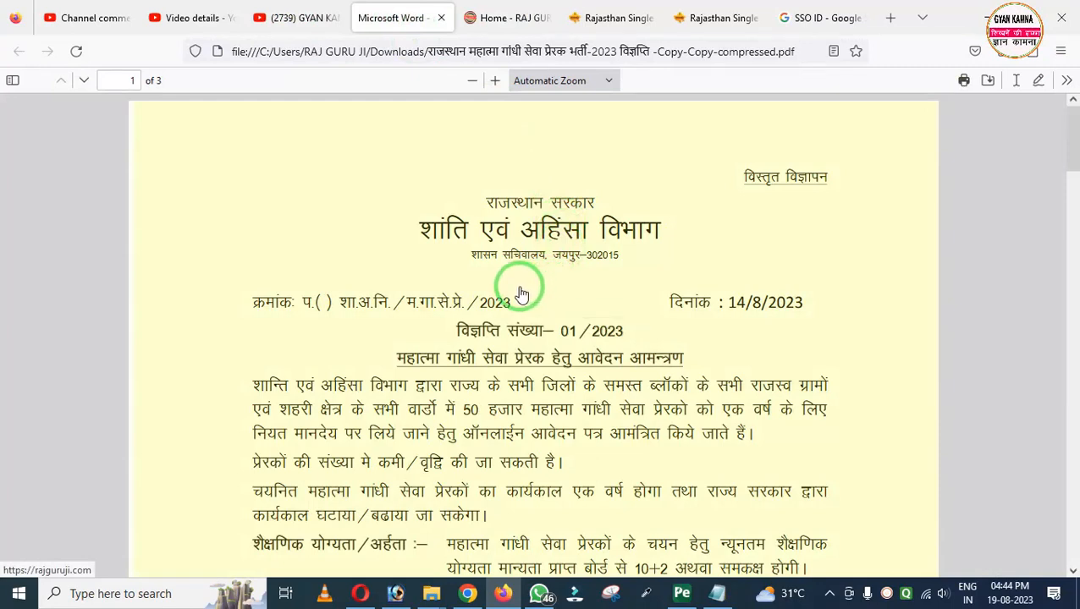
scroll(507, 294, down, 2)
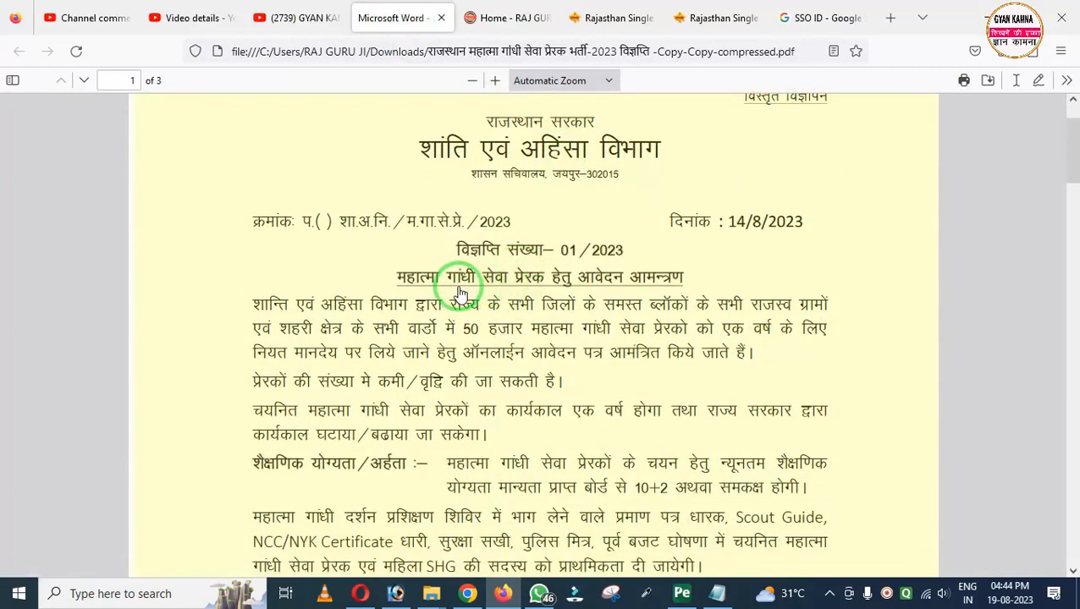
mouse_move(398, 309)
mouse_down()
mouse_move(495, 361)
mouse_move(812, 376)
mouse_up()
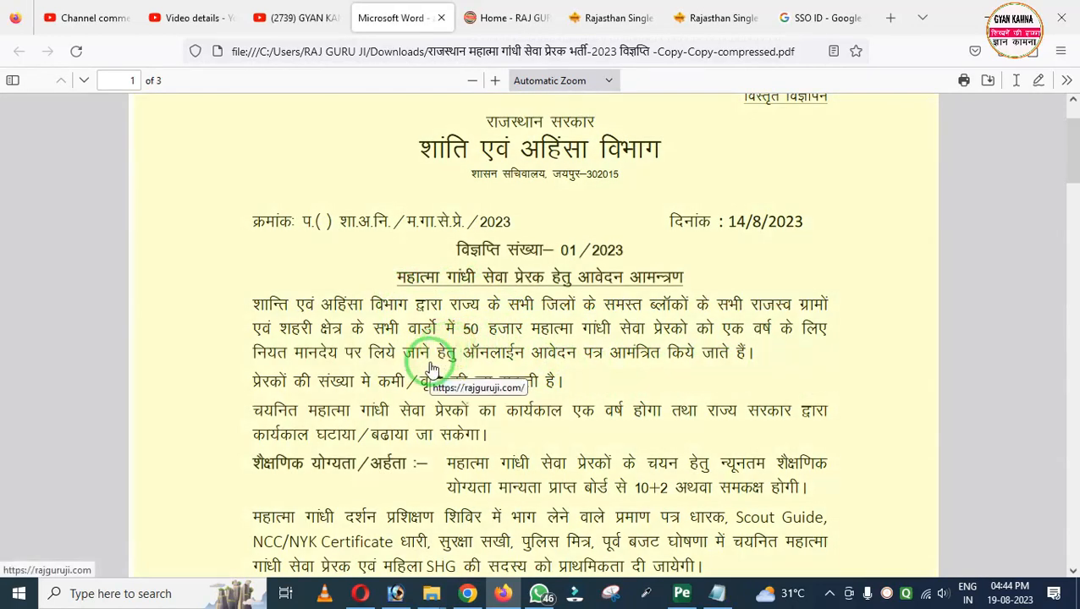
scroll(432, 370, down, 4)
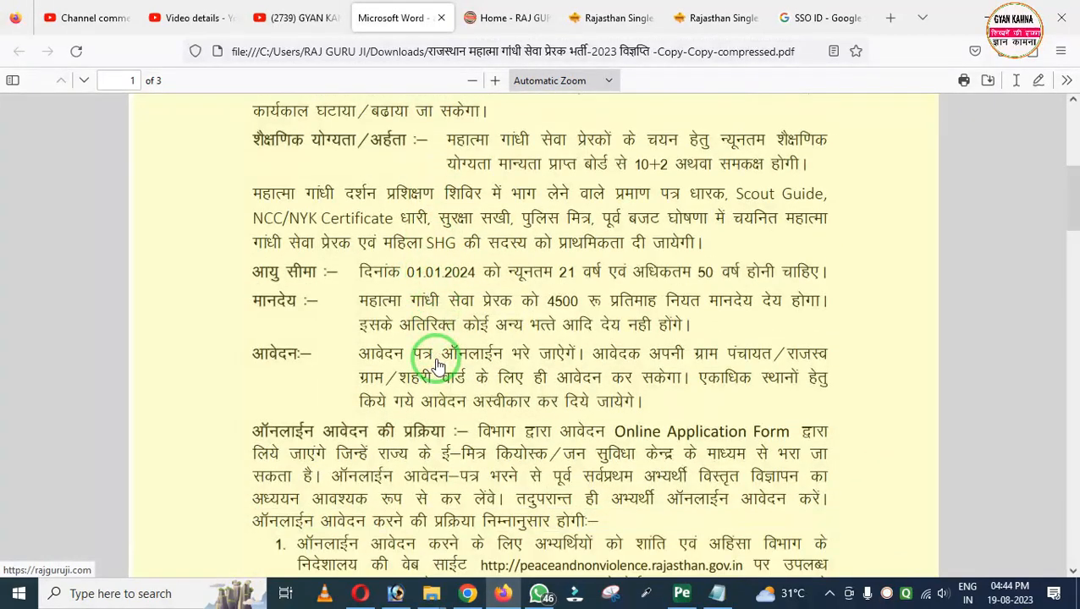
mouse_move(502, 271)
mouse_down()
mouse_move(526, 308)
mouse_move(596, 330)
mouse_move(793, 335)
mouse_move(787, 342)
mouse_up()
mouse_move(637, 243)
mouse_down()
mouse_move(674, 273)
mouse_move(795, 293)
mouse_up()
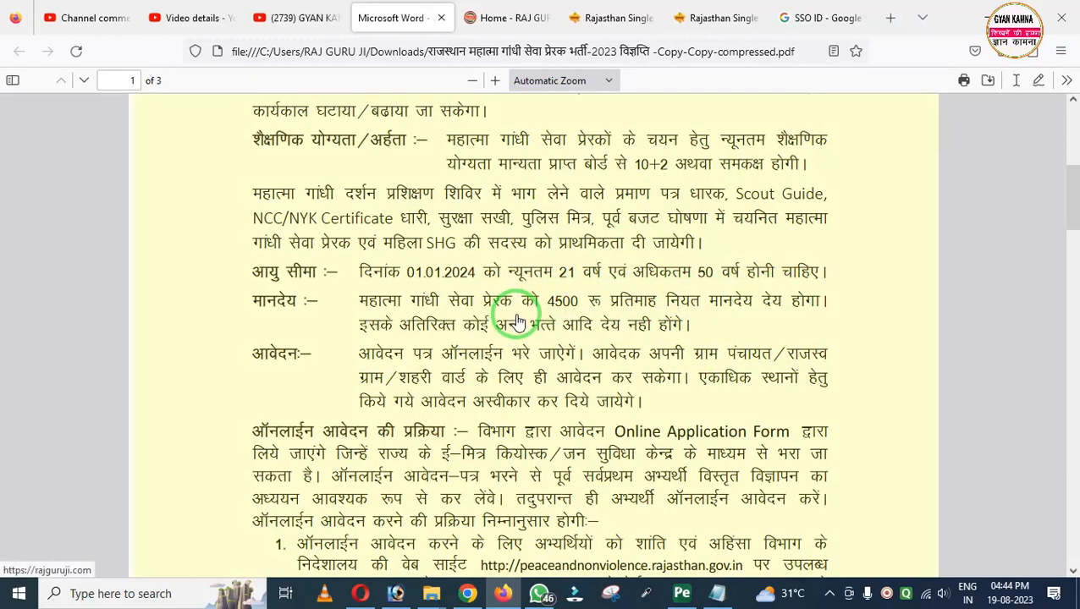
scroll(520, 322, down, 10)
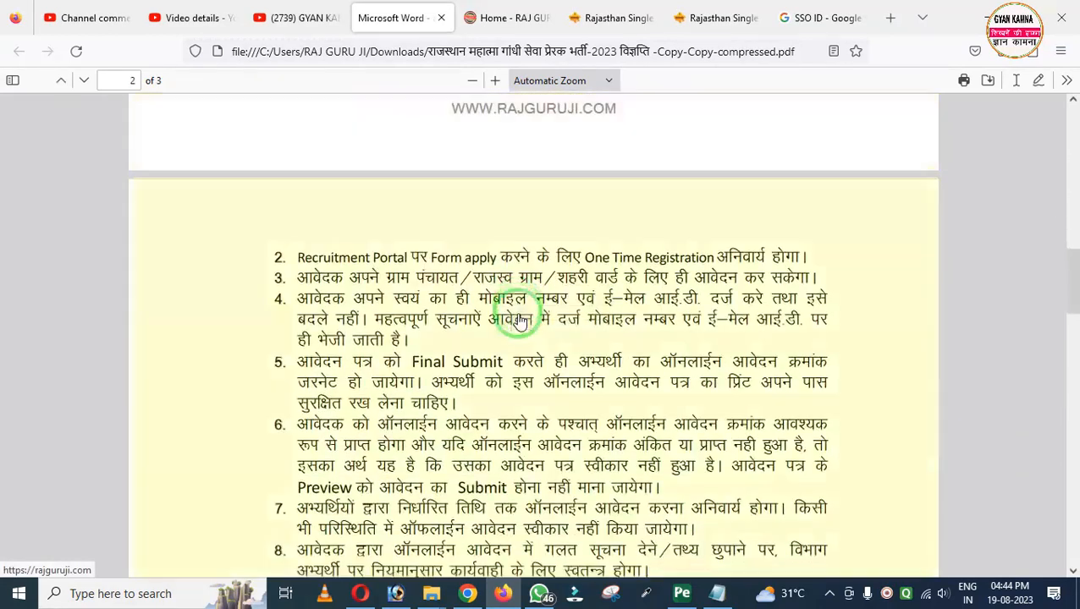
scroll(520, 321, down, 3)
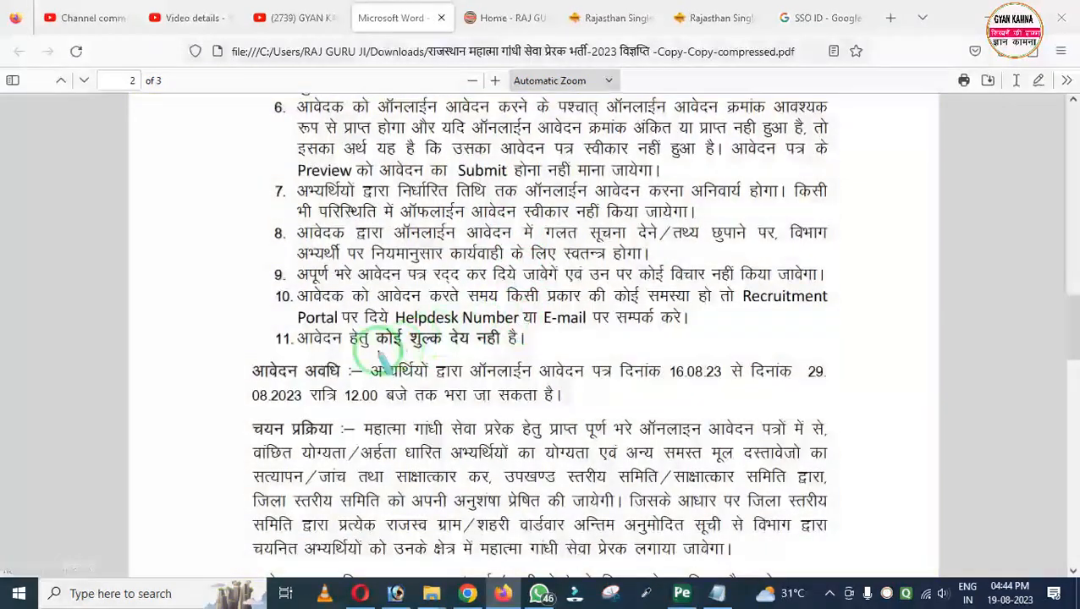
mouse_move(216, 342)
mouse_down()
mouse_move(395, 414)
mouse_move(744, 448)
mouse_move(877, 432)
mouse_up()
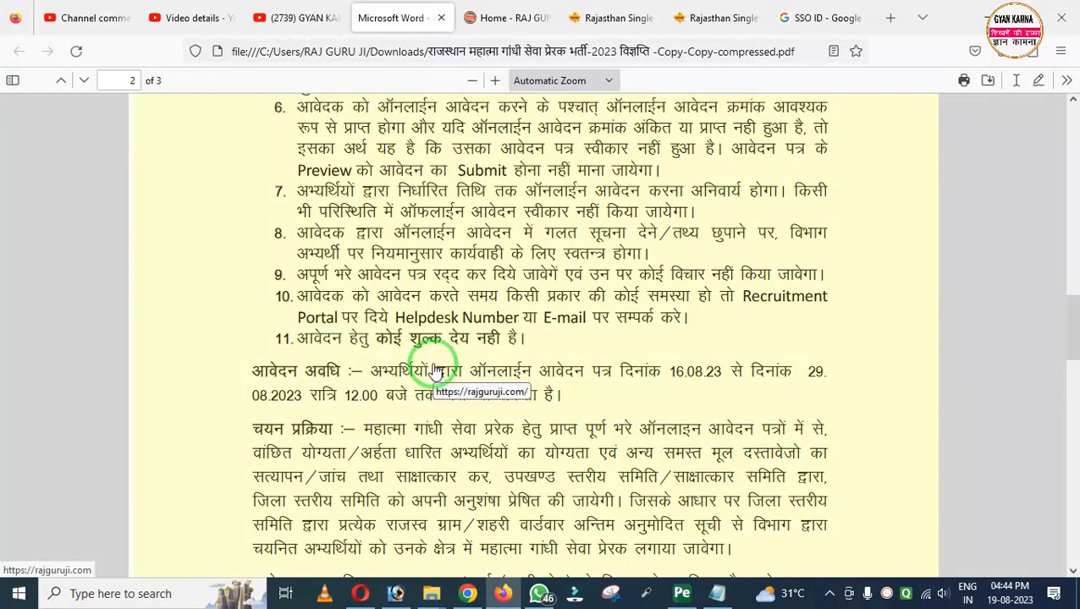
- Bring up the Rajasthan Single Sign On login page and examine the SSO ID, password and captcha fields
click(579, 17)
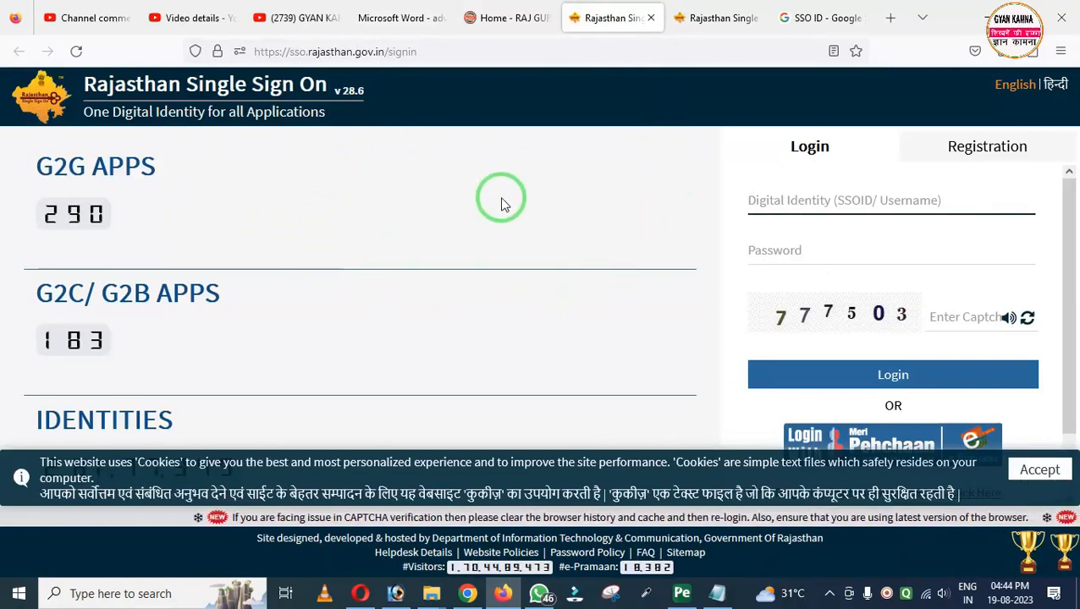
mouse_move(724, 170)
mouse_down()
mouse_move(816, 219)
mouse_move(889, 222)
mouse_up()
drag(743, 237, 857, 280)
drag(768, 278, 874, 348)
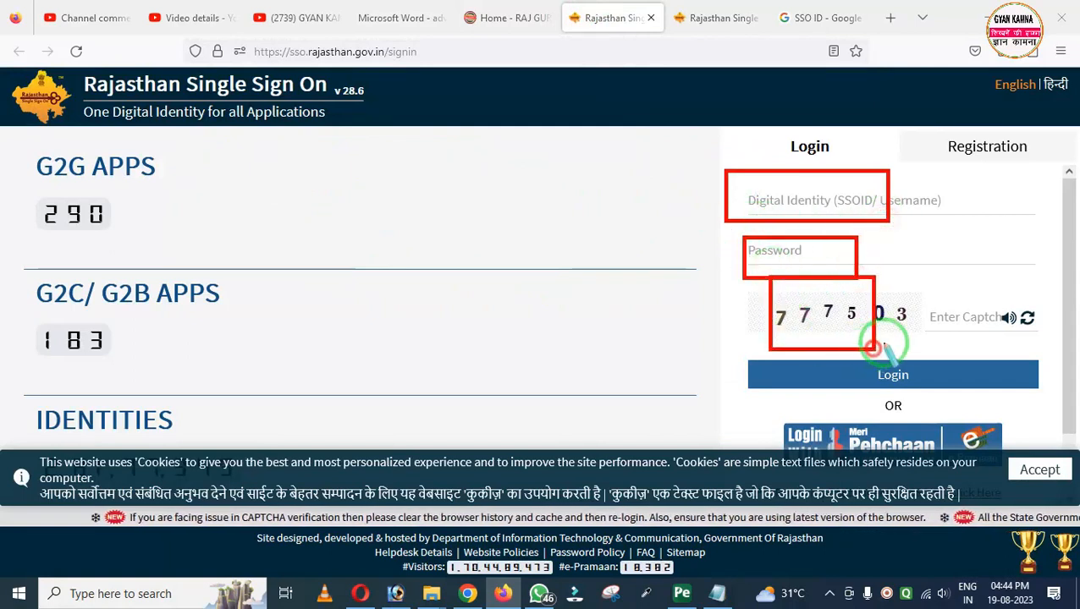
drag(923, 286, 1028, 344)
drag(832, 350, 935, 408)
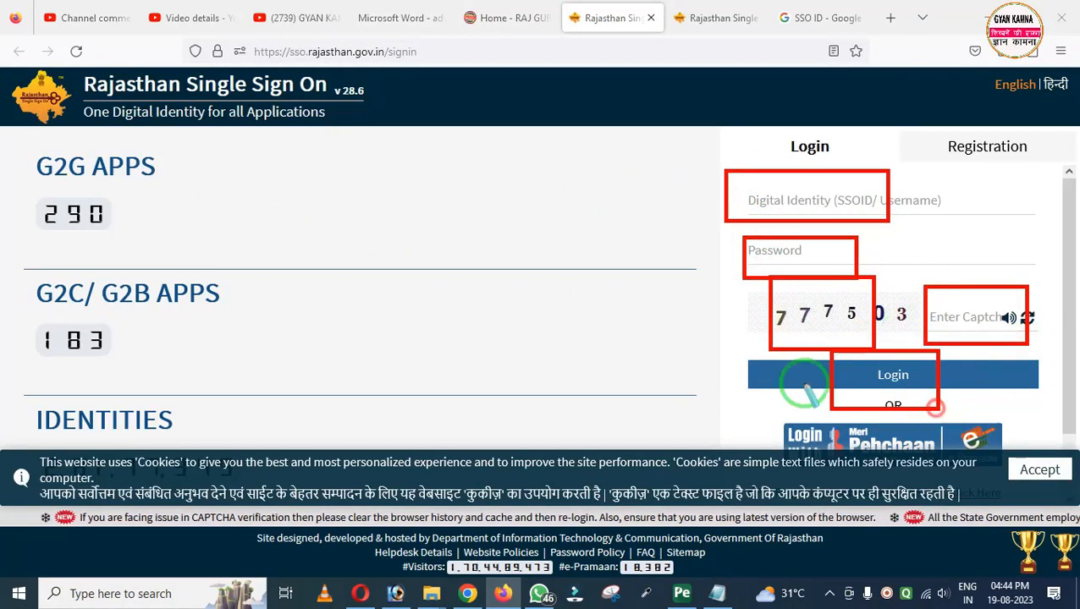
key(Escape)
click(830, 372)
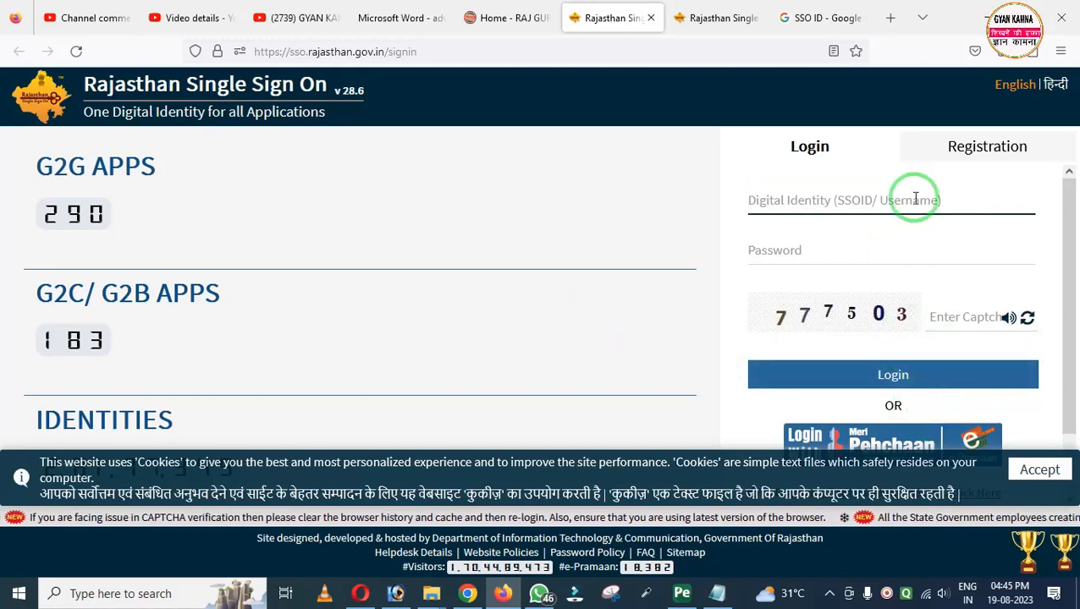
- Switch to the signed-in Rajasthan Single Sign On dashboard and open the Recruitment Portal
click(733, 19)
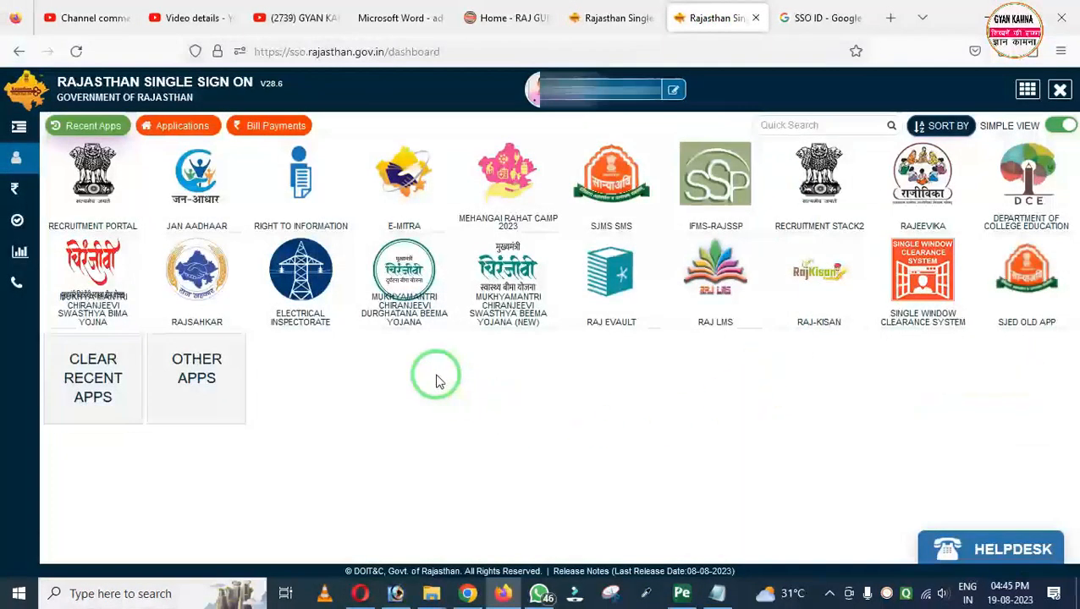
drag(28, 131, 157, 238)
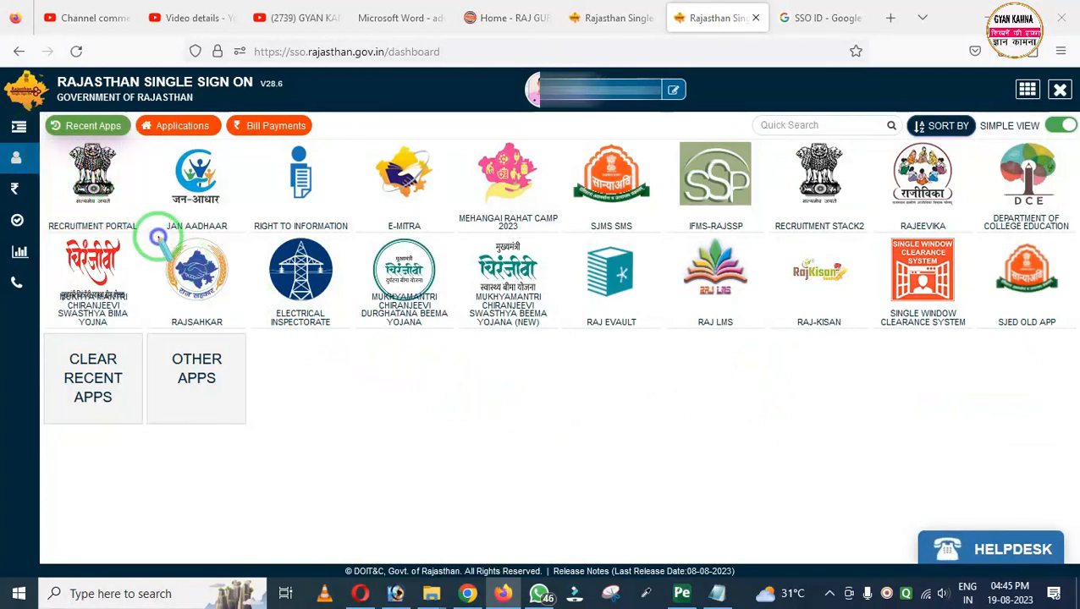
click(92, 180)
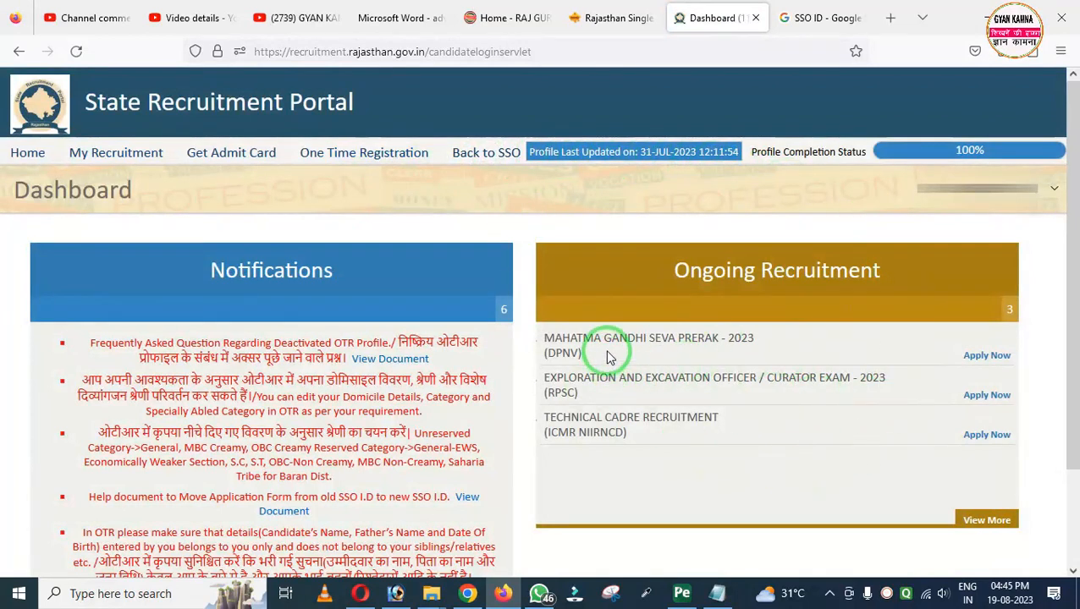
- Start an application for the ongoing MAHATMA GANDHI SEVA PRERAK - 2023 (DPNV) recruitment and select the Mahatma Gandhi Seva Prerak post
mouse_move(517, 303)
mouse_down()
mouse_move(579, 369)
mouse_move(777, 367)
mouse_up()
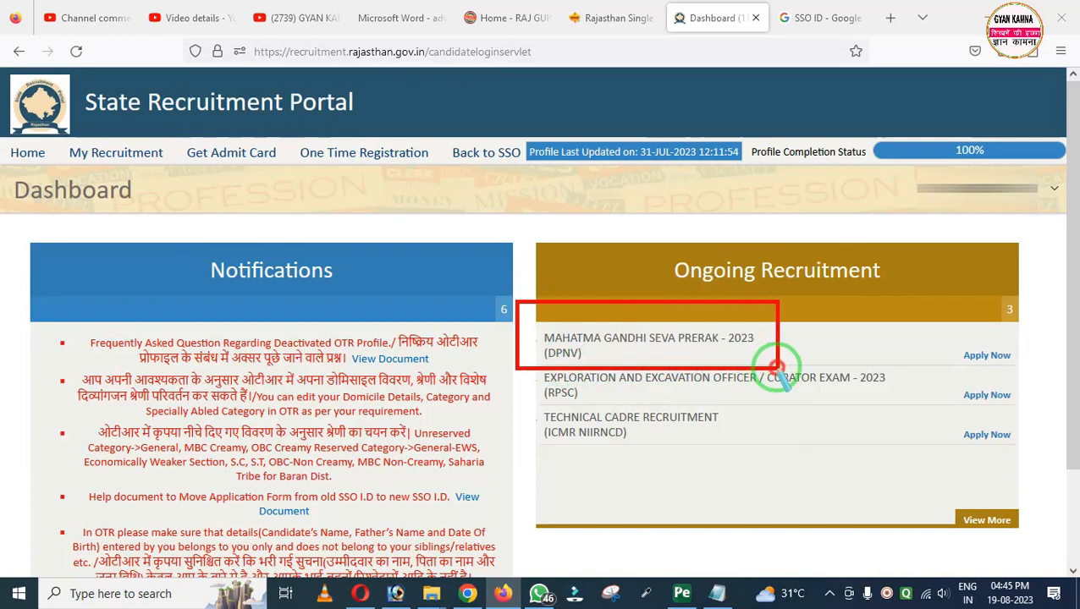
drag(940, 330, 1029, 372)
key(Escape)
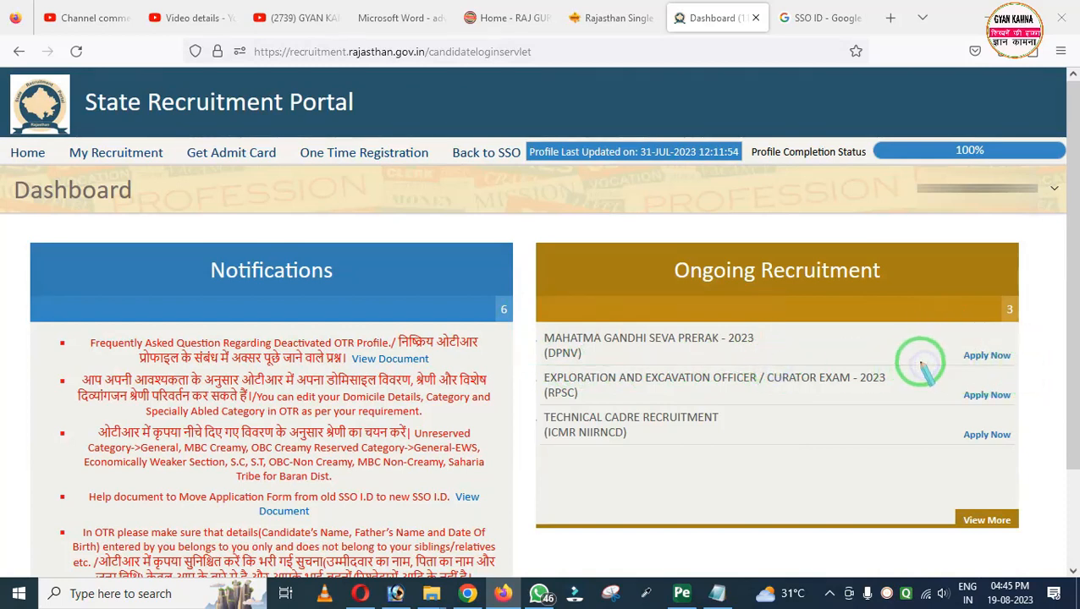
click(982, 357)
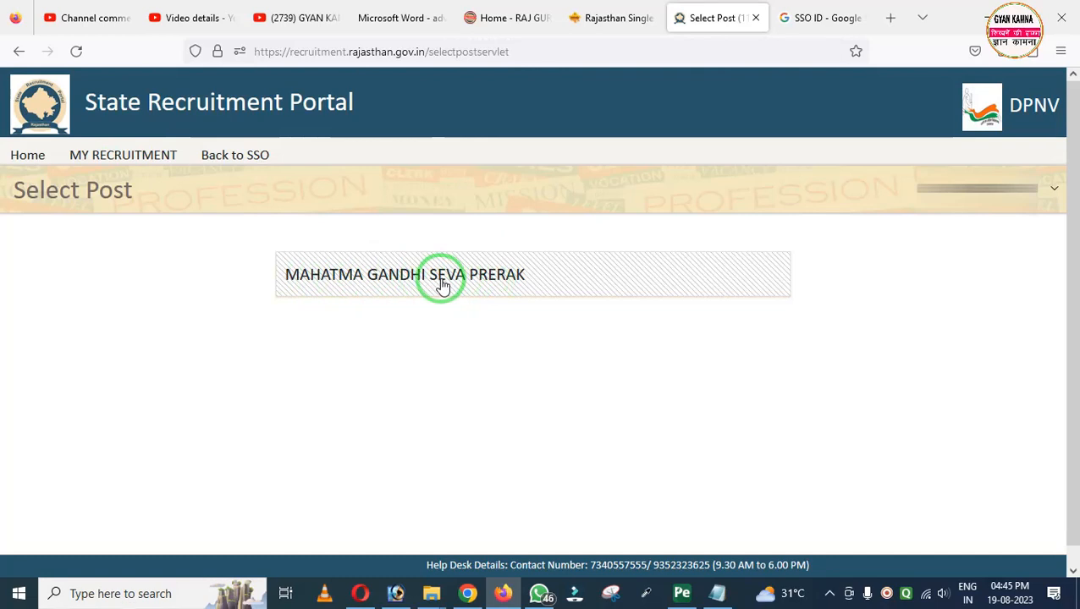
click(442, 286)
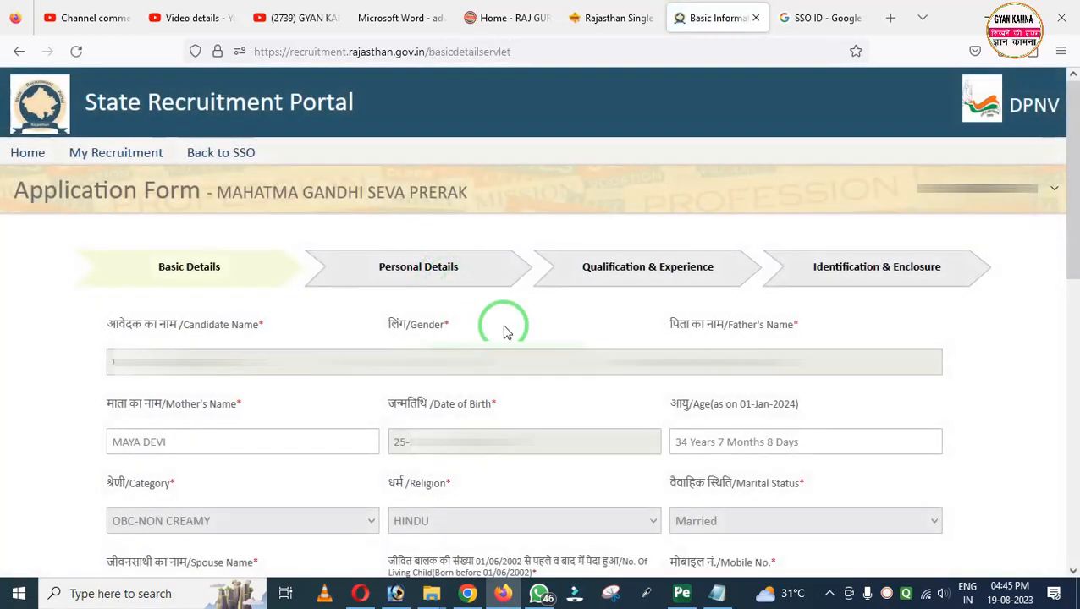
- Examine the application form's four sections and the prefilled candidate name, gender, father's name and date of birth in Basic Details
mouse_move(65, 228)
mouse_down()
mouse_move(111, 260)
mouse_move(477, 299)
mouse_move(1004, 304)
mouse_up()
mouse_move(78, 233)
mouse_down()
mouse_move(103, 255)
mouse_move(252, 288)
mouse_up()
right_click(231, 290)
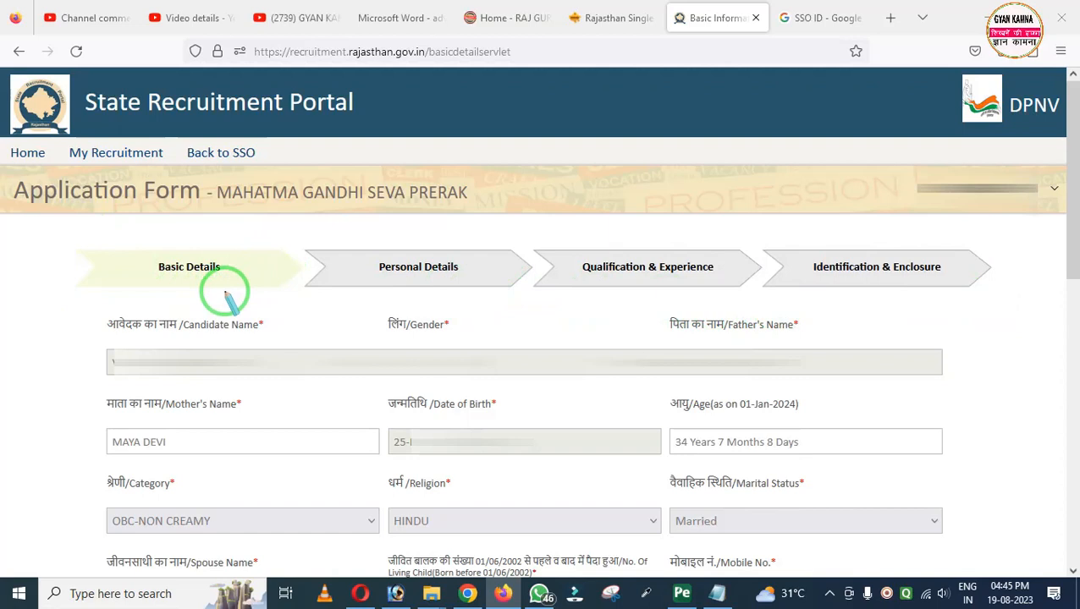
drag(79, 333, 213, 389)
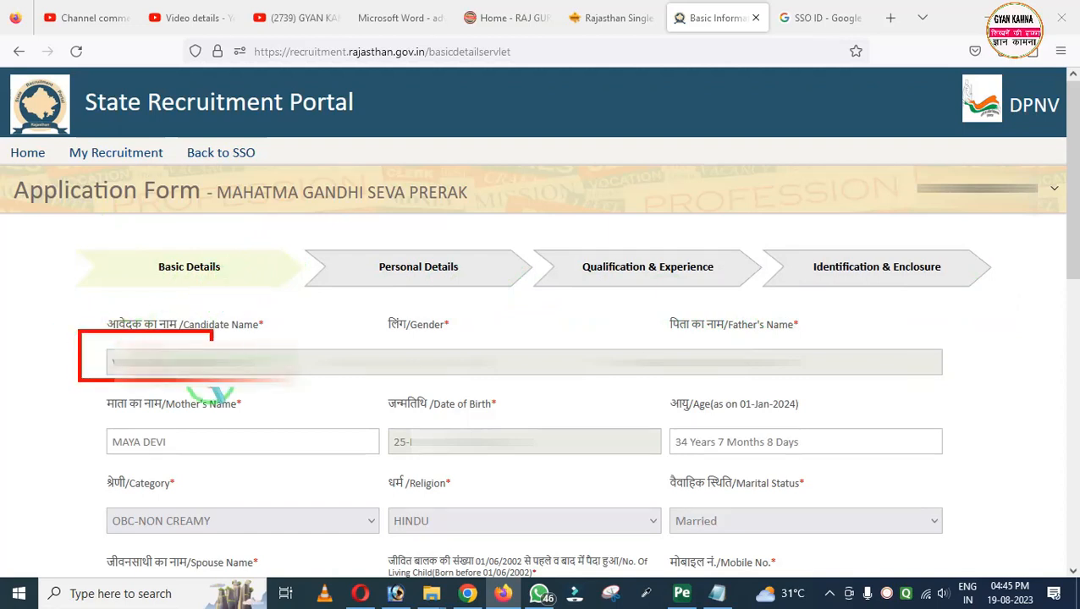
drag(377, 335, 462, 375)
mouse_move(643, 339)
mouse_down()
mouse_move(699, 340)
mouse_move(804, 372)
mouse_up()
drag(380, 415, 497, 457)
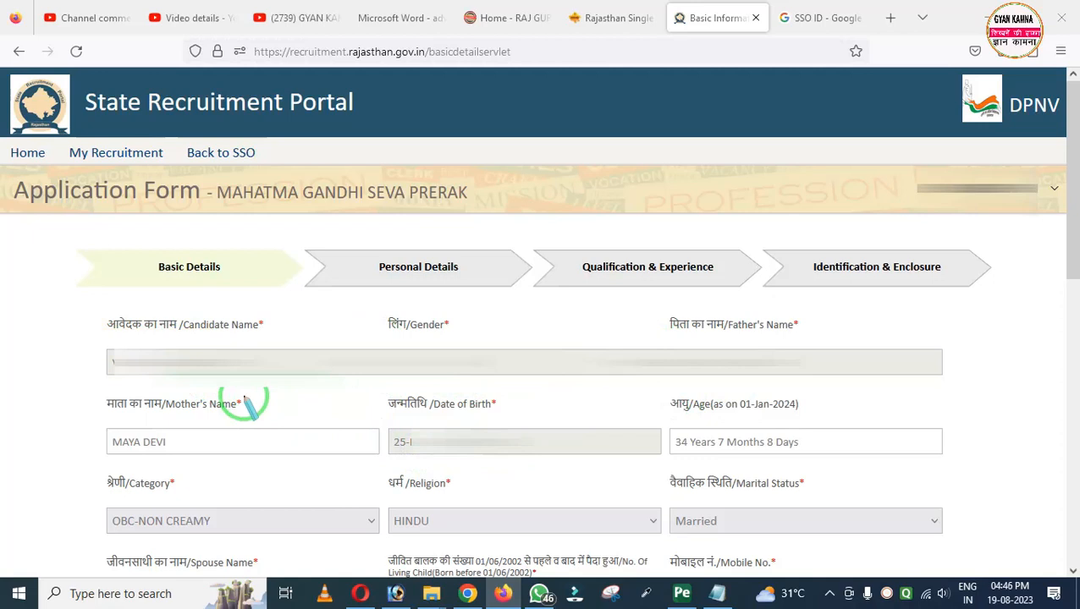
mouse_move(101, 341)
mouse_down()
mouse_move(475, 397)
mouse_move(799, 403)
mouse_up()
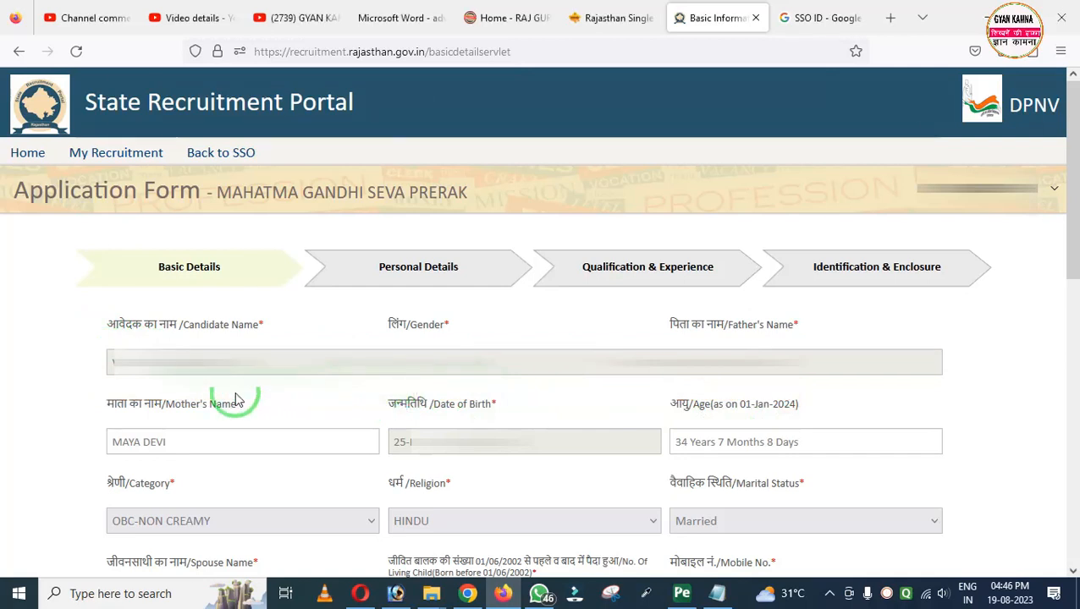
- Check the mother's name and spouse name fields and view the available marital status options
scroll(236, 401, down, 3)
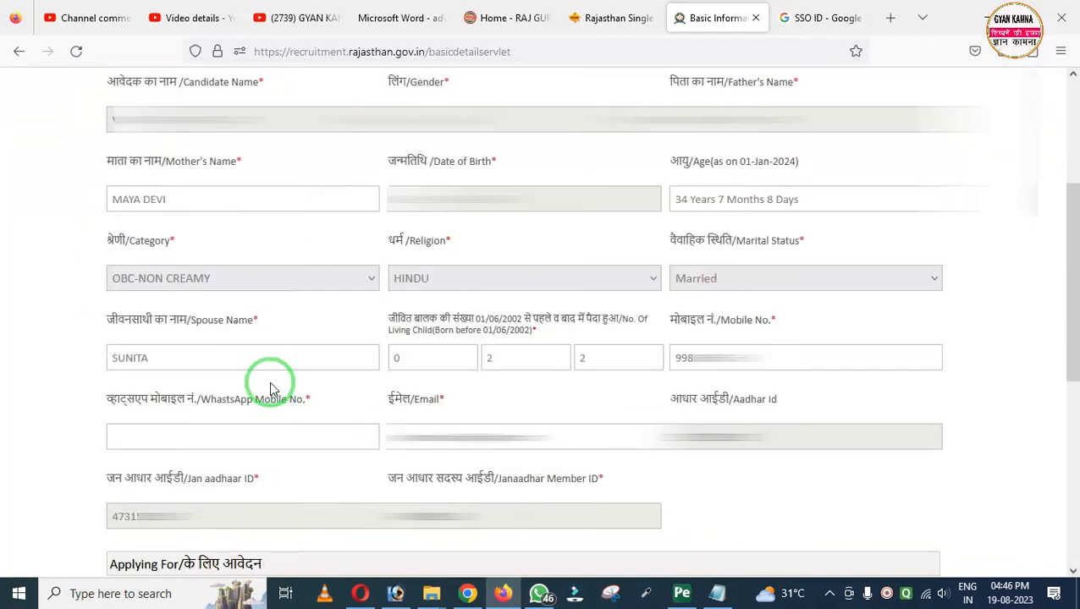
drag(78, 168, 257, 222)
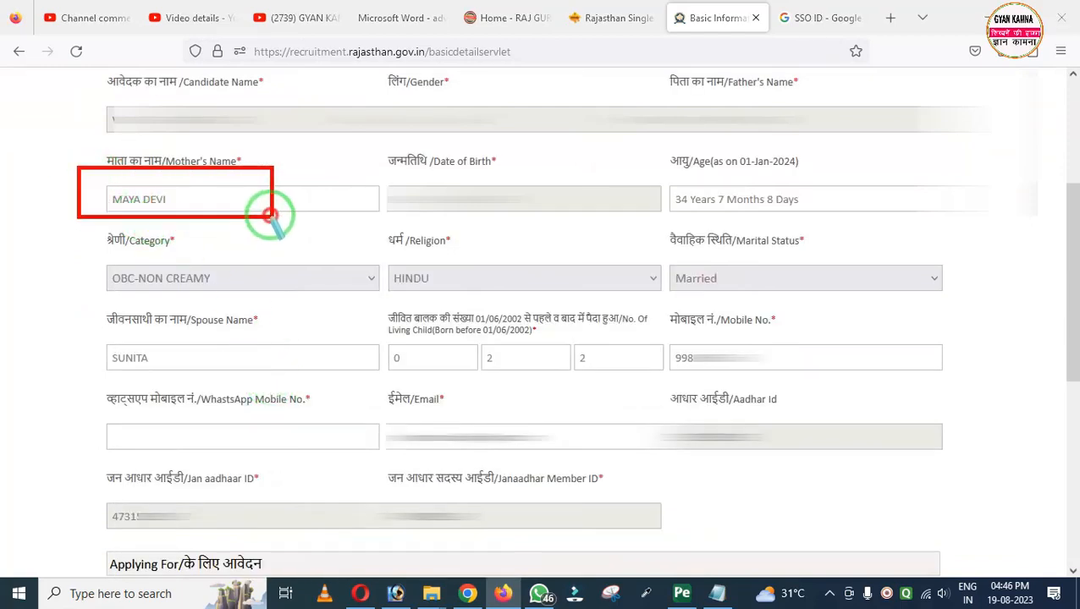
drag(64, 299, 231, 380)
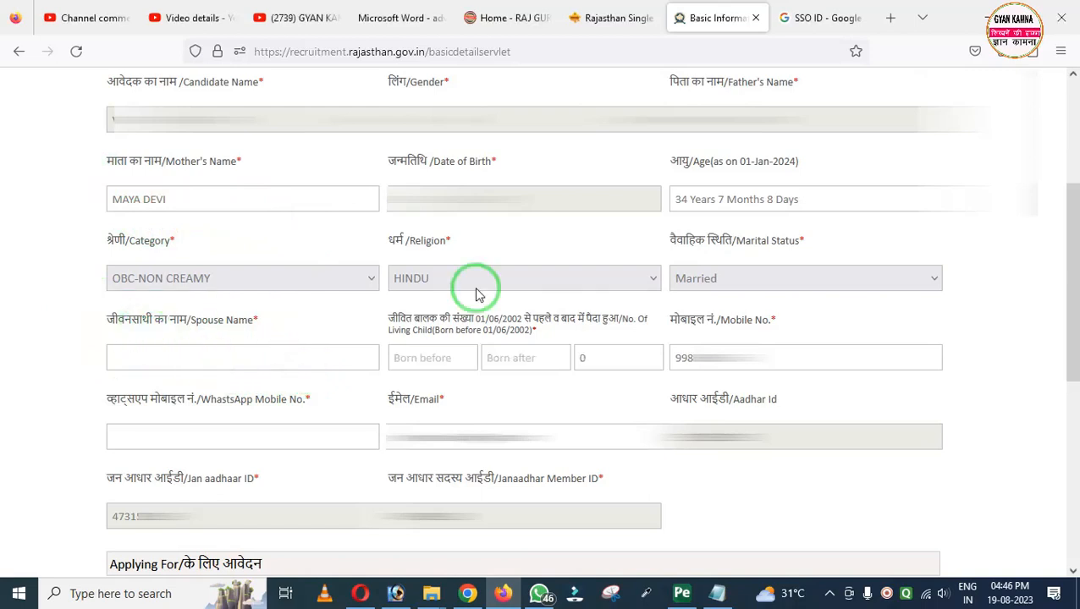
click(724, 279)
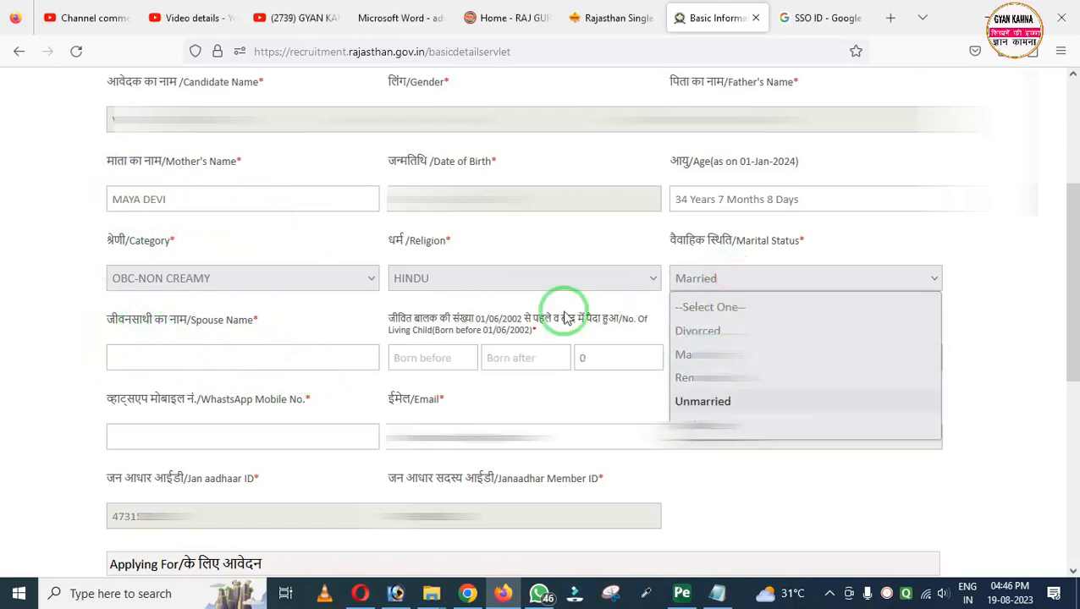
drag(256, 320, 248, 319)
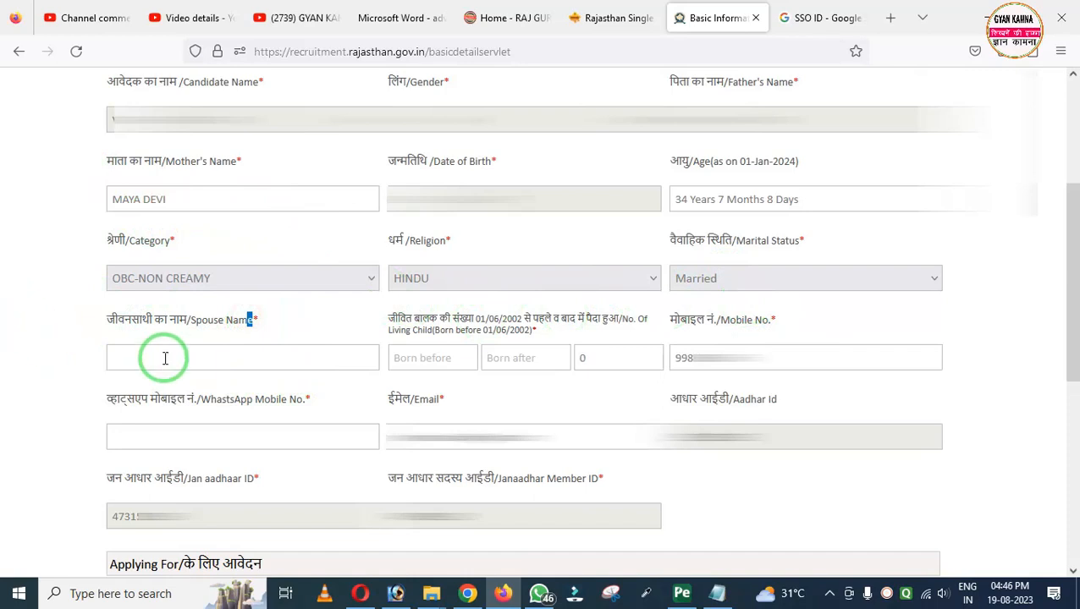
- Check the WhatsApp number, mobile number, e-mail, Aadhaar ID and Jan Aadhaar ID fields in Basic Details
mouse_move(72, 379)
mouse_down()
mouse_move(159, 439)
mouse_move(305, 448)
mouse_up()
mouse_move(666, 301)
mouse_down()
mouse_move(822, 377)
mouse_move(852, 377)
mouse_up()
key(Escape)
mouse_move(375, 378)
mouse_down()
mouse_move(545, 469)
mouse_move(613, 462)
mouse_up()
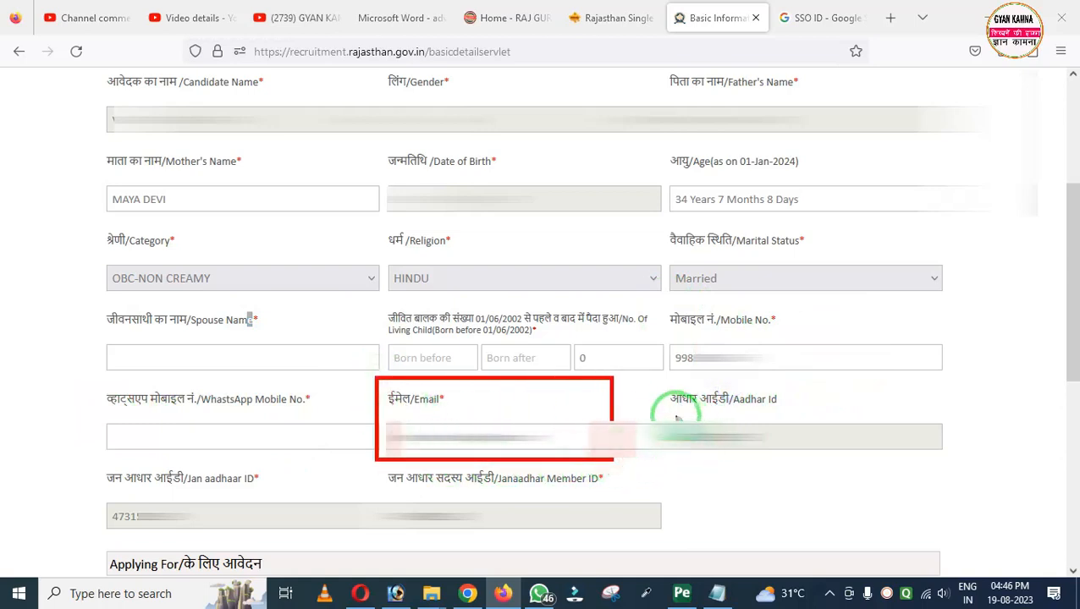
mouse_move(653, 394)
mouse_down()
mouse_move(682, 439)
mouse_move(807, 460)
mouse_up()
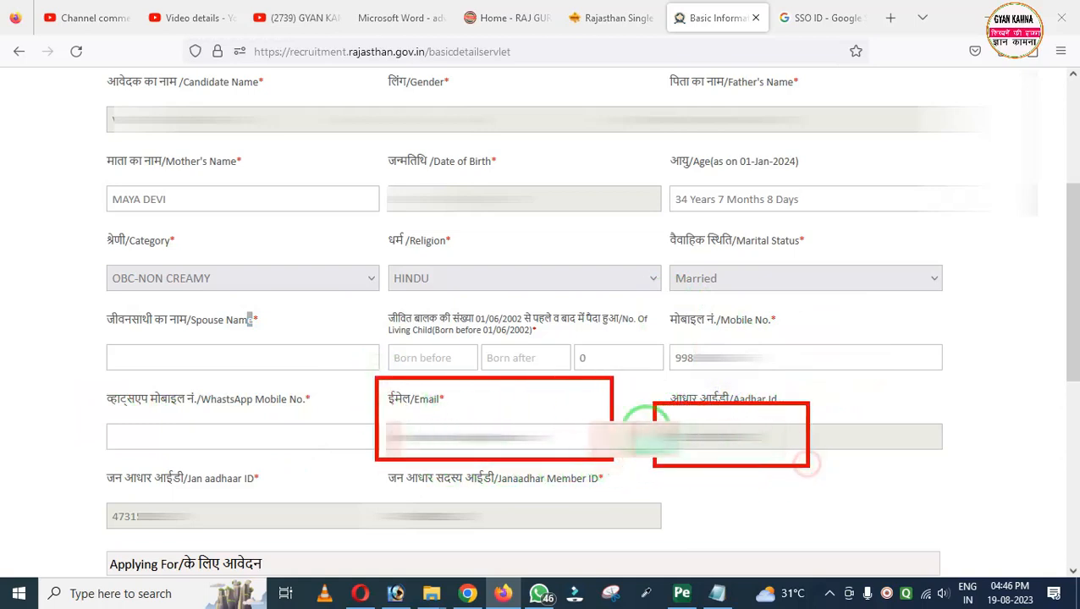
key(Escape)
mouse_move(80, 457)
mouse_down()
mouse_move(161, 542)
mouse_move(356, 548)
mouse_move(340, 540)
mouse_up()
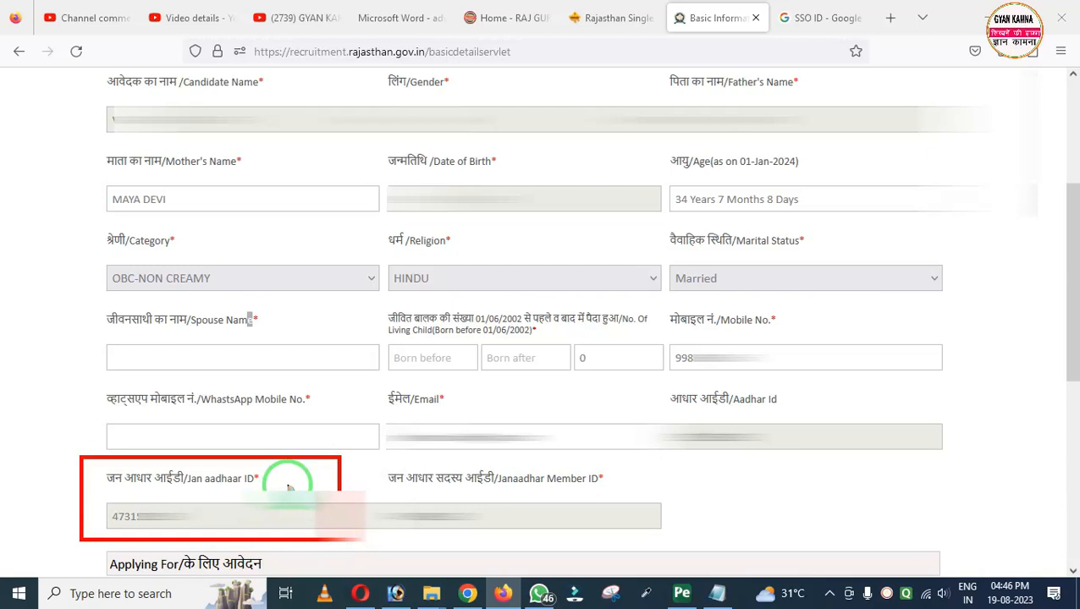
key(ctrl+z)
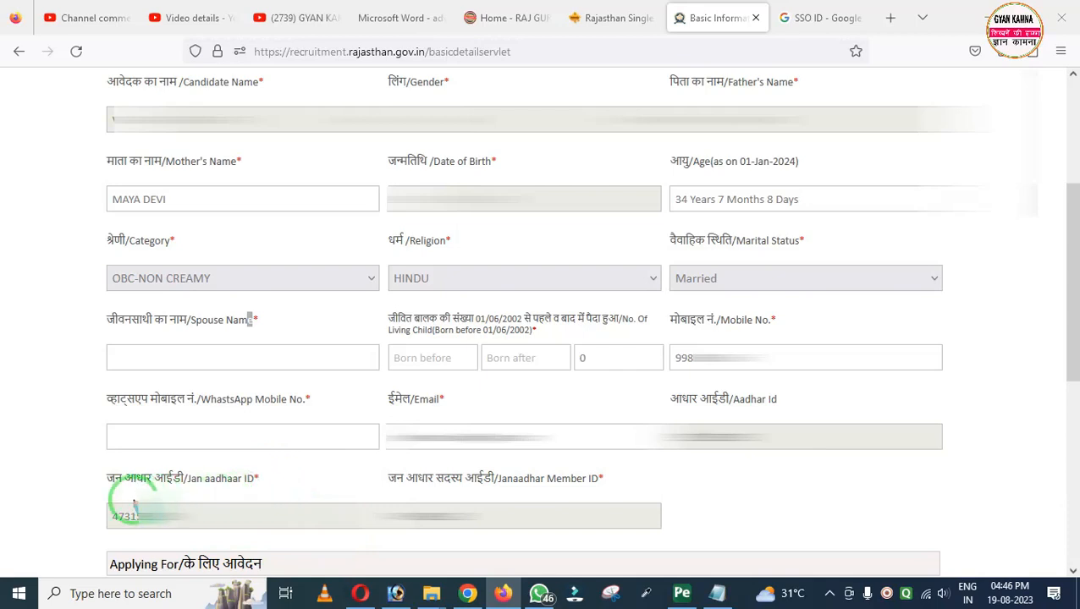
- Review the Jan Aadhaar ID, Jan Aadhaar member ID, spouse name and number of living children fields in Basic Details
mouse_move(82, 488)
mouse_down()
mouse_move(114, 533)
mouse_move(288, 542)
mouse_up()
key(ctrl+z)
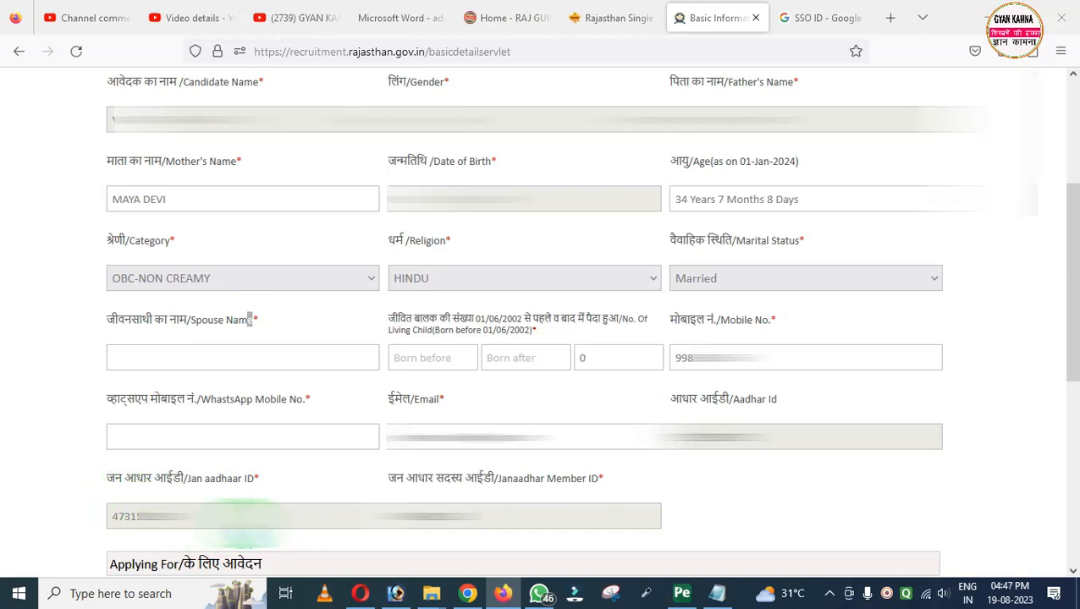
mouse_move(86, 487)
mouse_down()
mouse_move(205, 545)
mouse_move(222, 544)
mouse_up()
mouse_move(374, 463)
mouse_down()
mouse_move(446, 538)
mouse_move(670, 549)
mouse_up()
key(Escape)
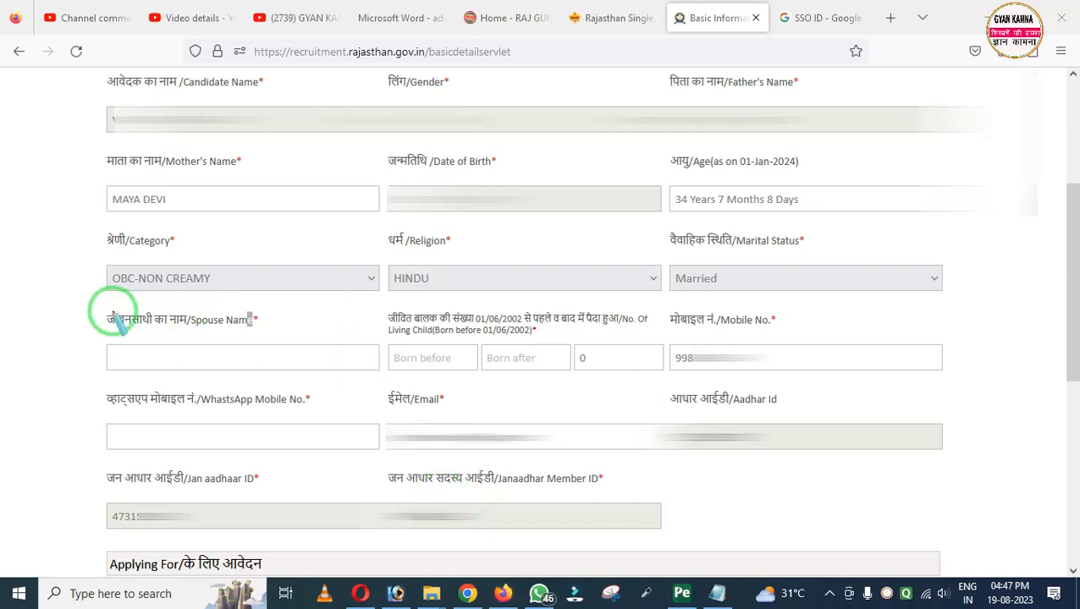
drag(77, 300, 315, 385)
mouse_move(367, 304)
mouse_down()
mouse_move(429, 373)
mouse_move(658, 390)
mouse_up()
key(Escape)
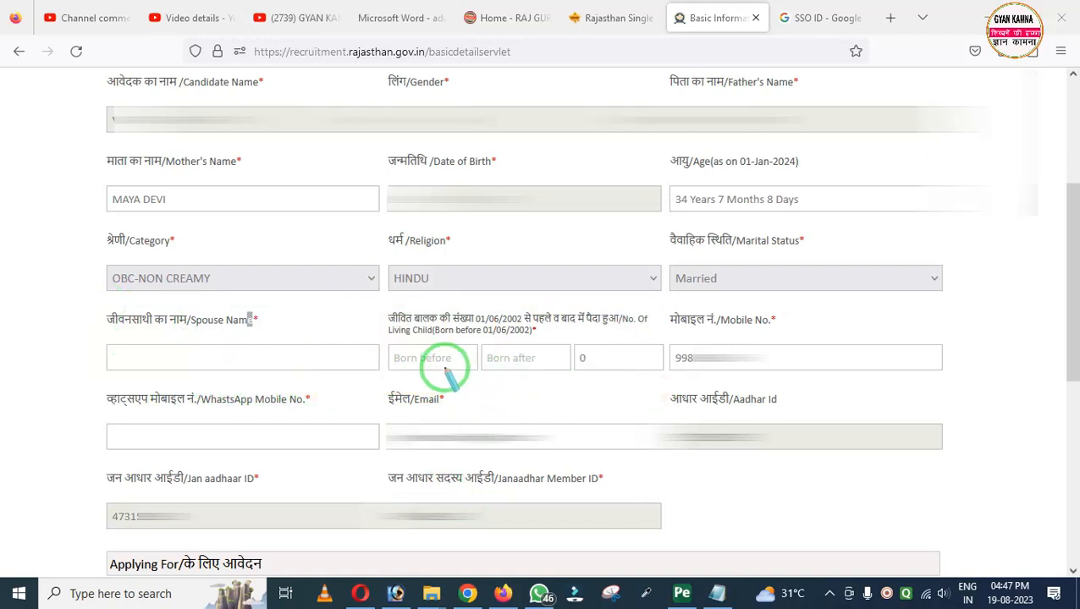
- Set the application to PANCHAYAT SAMITI and answer No for belonging to the minority category in the Applying For section
scroll(328, 364, down, 8)
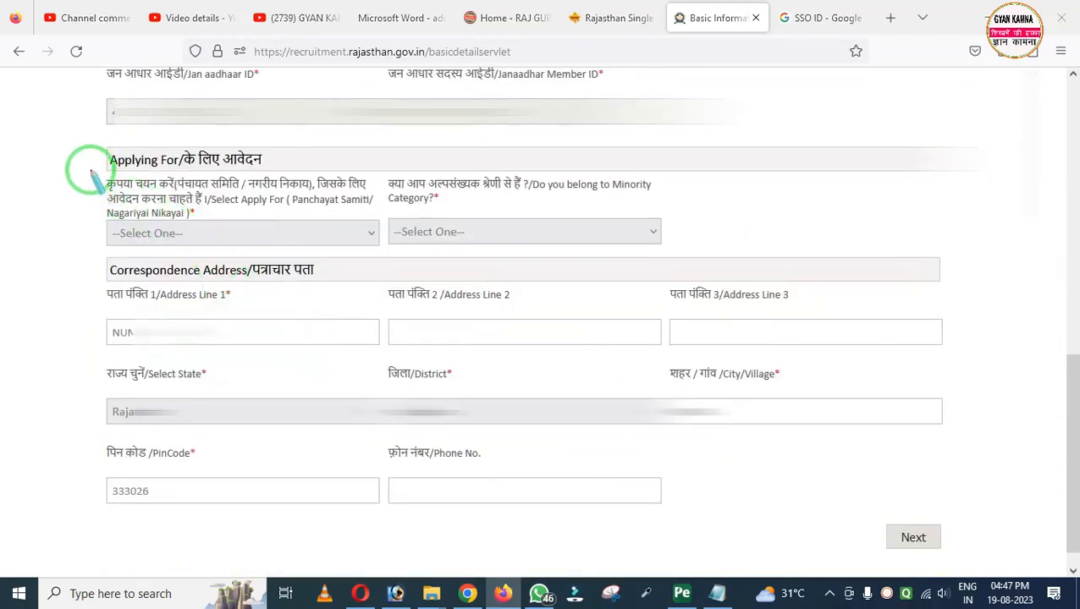
drag(82, 138, 279, 213)
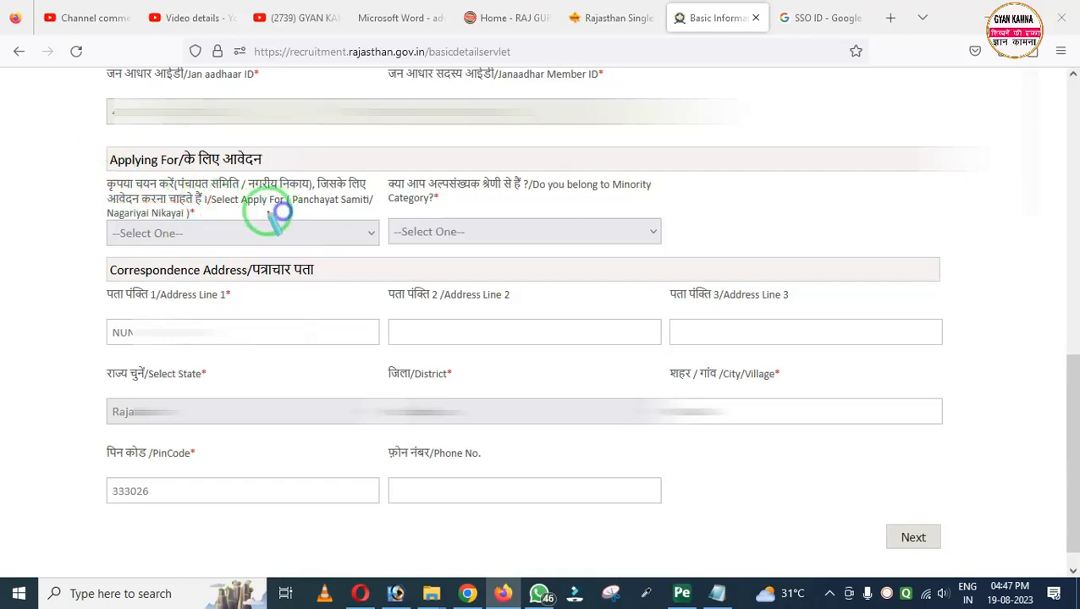
click(198, 232)
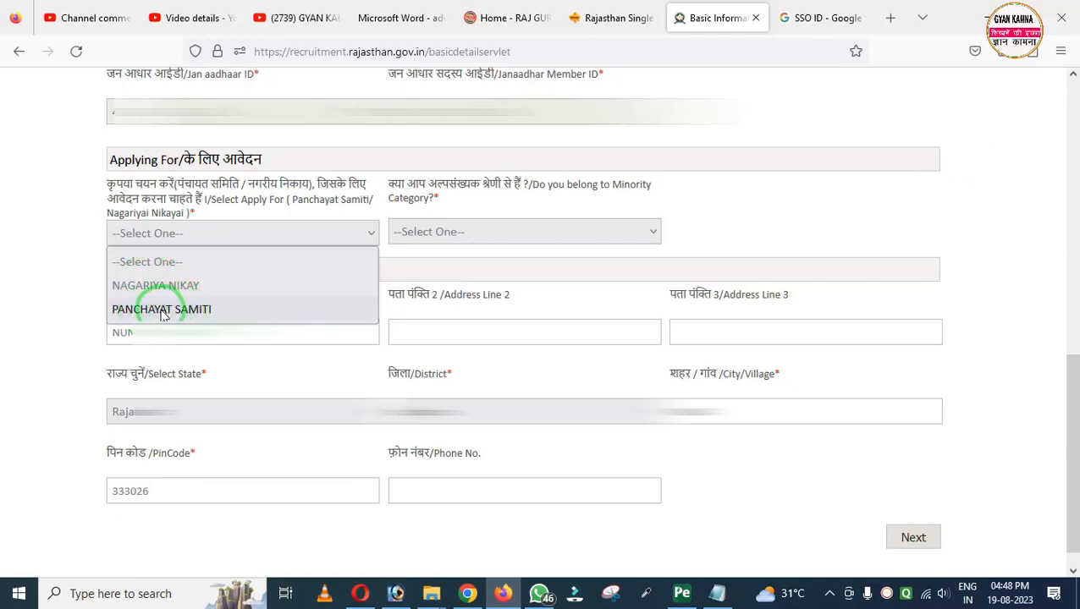
click(203, 309)
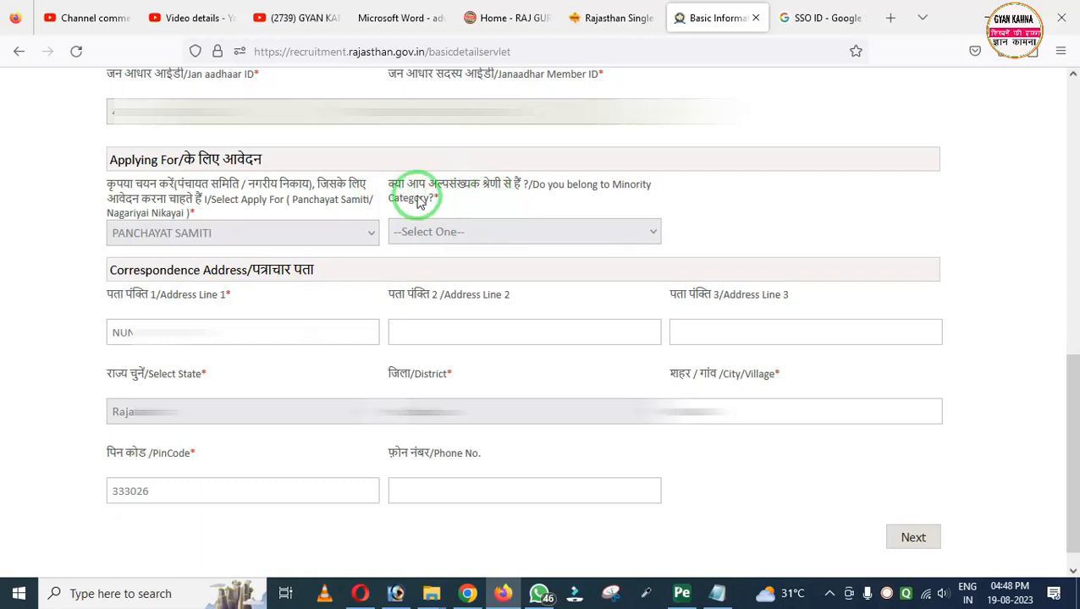
click(474, 231)
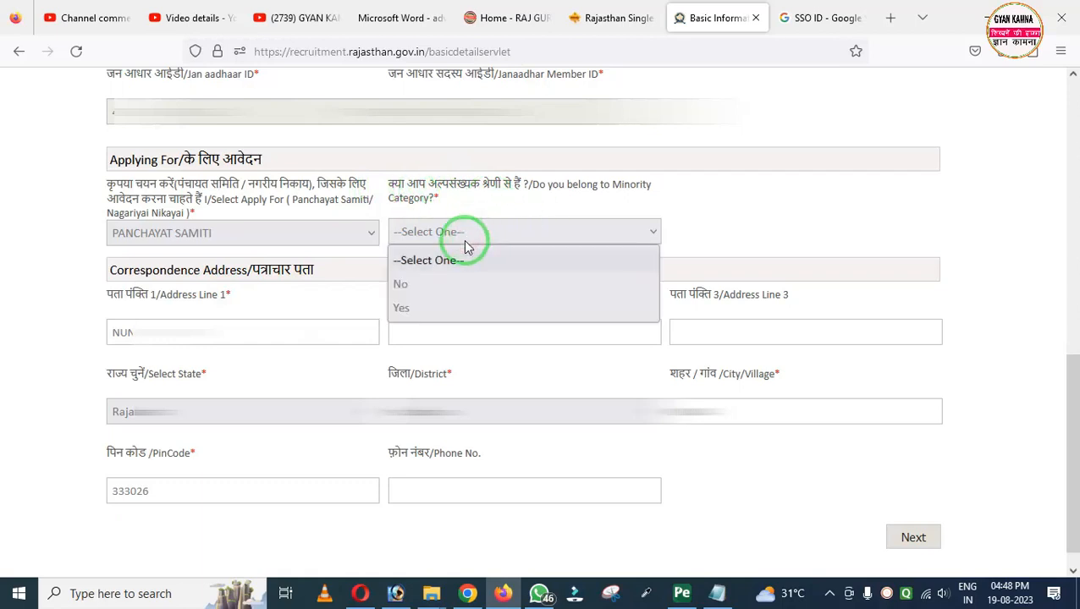
click(415, 282)
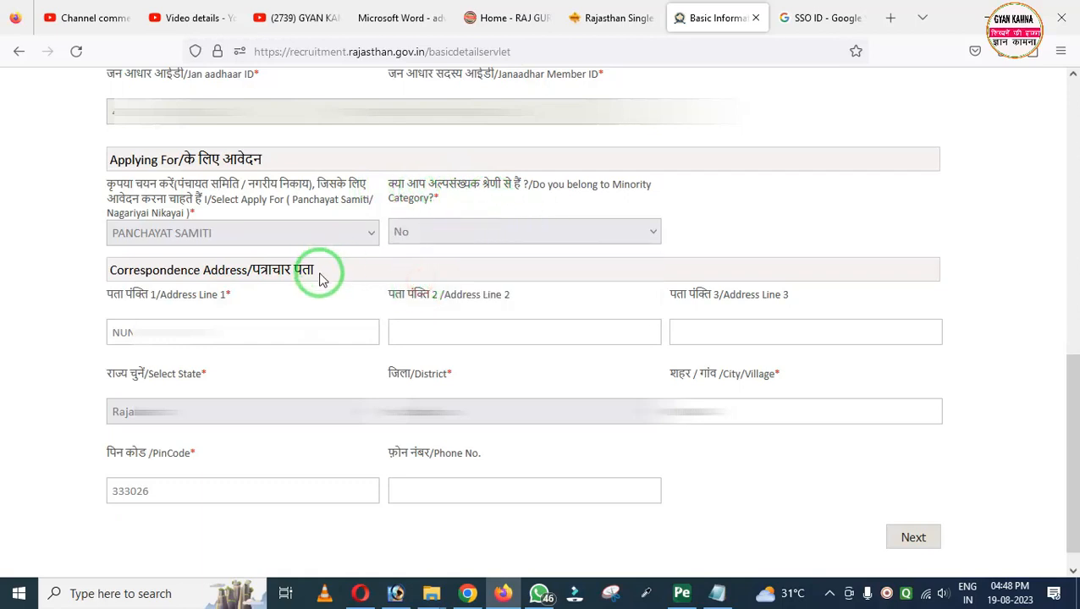
- Review the Correspondence Address section, including the address lines, state and district
mouse_move(49, 242)
mouse_down()
mouse_move(494, 455)
mouse_move(923, 530)
mouse_up()
mouse_move(91, 285)
mouse_down()
mouse_move(186, 369)
mouse_move(823, 383)
mouse_up()
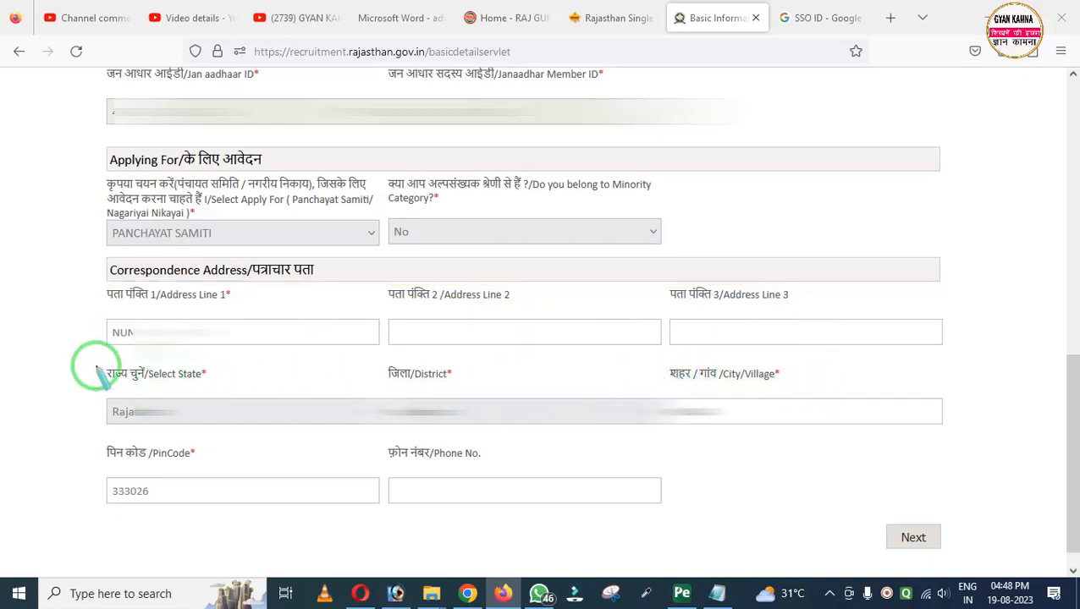
drag(66, 355, 258, 425)
drag(365, 364, 534, 441)
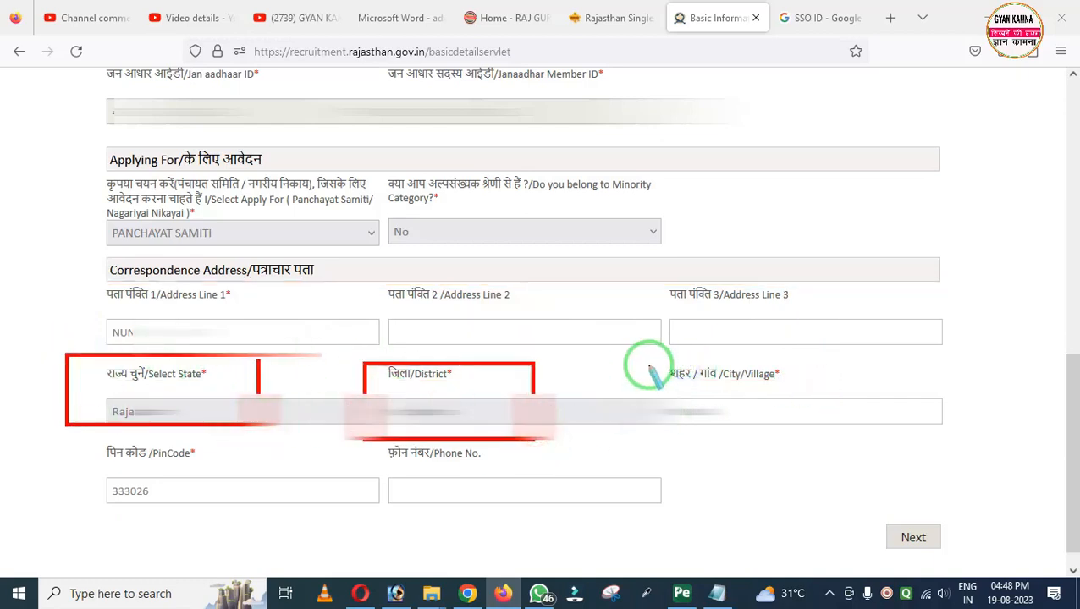
- Submit the Basic Details section and confirm that the given mobile number and e-mail are correct
mouse_move(861, 491)
mouse_down()
mouse_move(897, 555)
mouse_move(941, 578)
mouse_up()
click(907, 537)
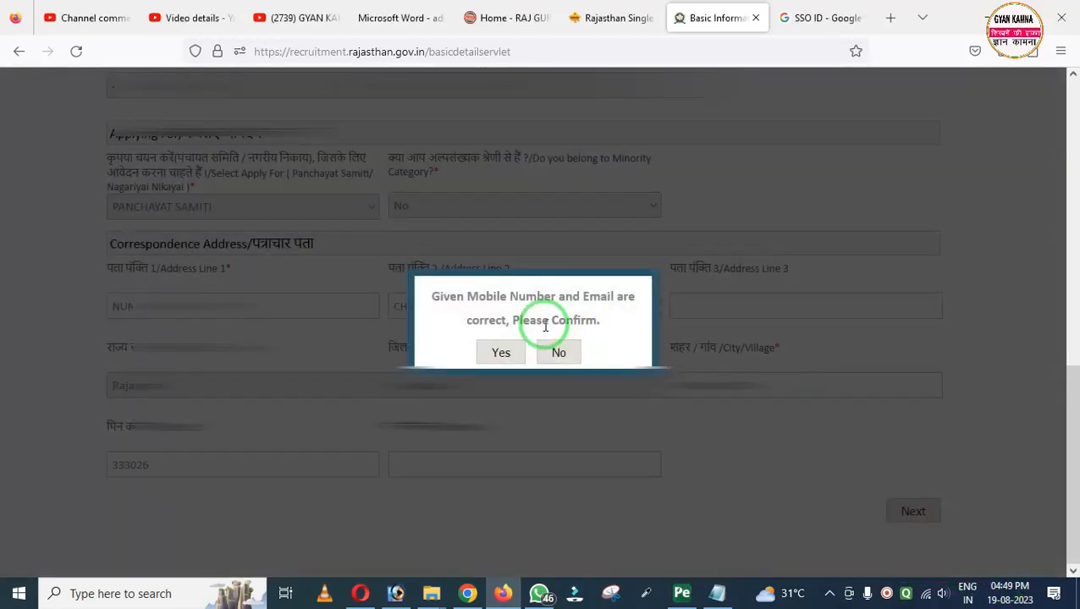
mouse_move(417, 275)
mouse_down()
mouse_move(434, 324)
mouse_move(506, 355)
mouse_move(634, 362)
mouse_up()
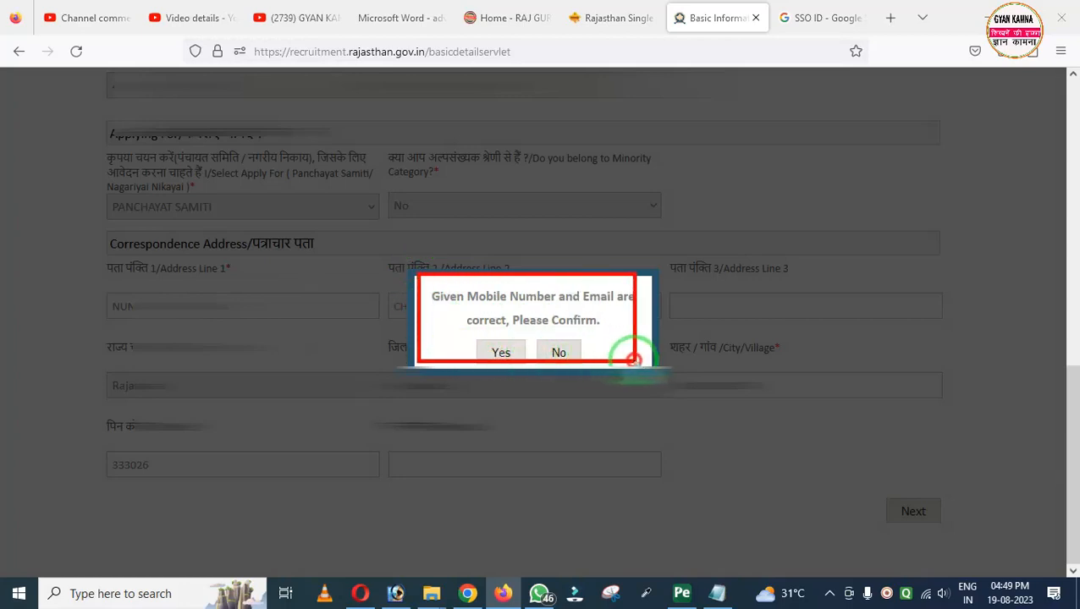
click(499, 354)
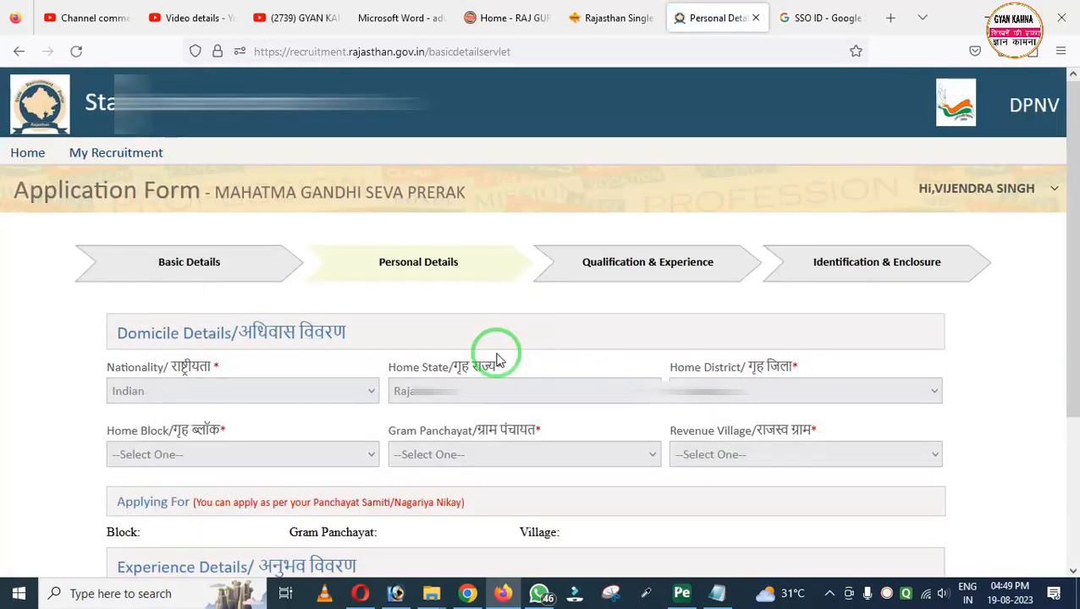
- Select Indian as the nationality in Domicile Details and check the available home state options
mouse_move(309, 219)
mouse_down()
mouse_move(315, 234)
mouse_move(457, 297)
mouse_move(518, 300)
mouse_up()
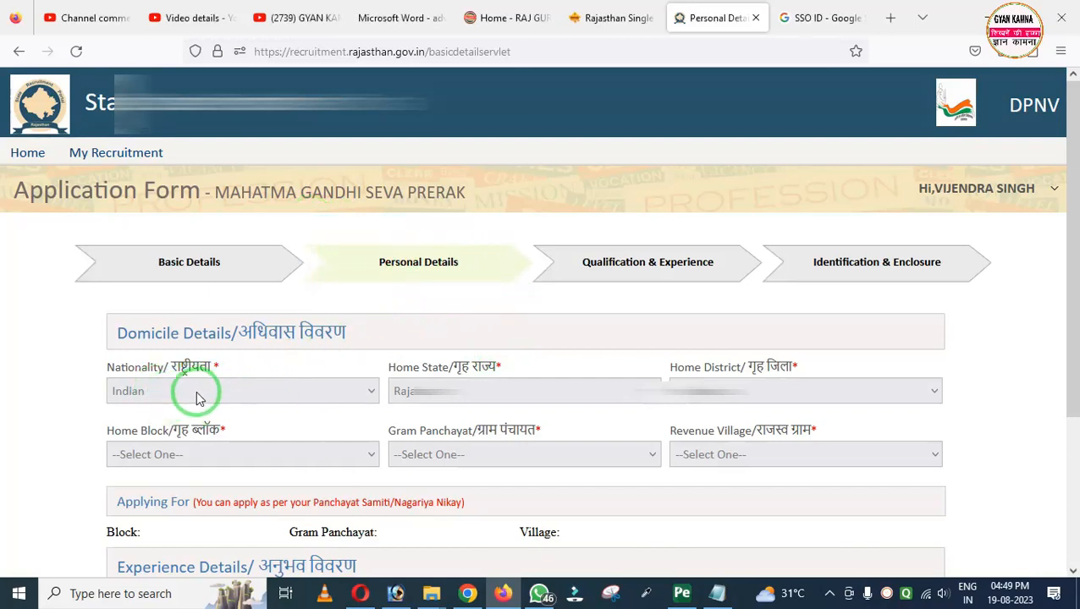
click(232, 394)
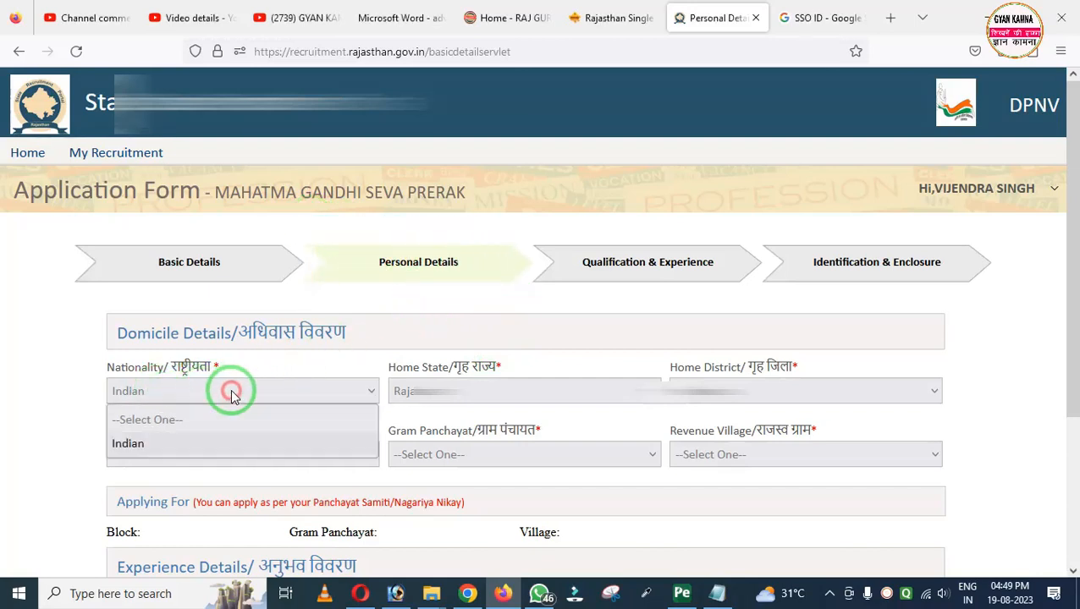
click(176, 446)
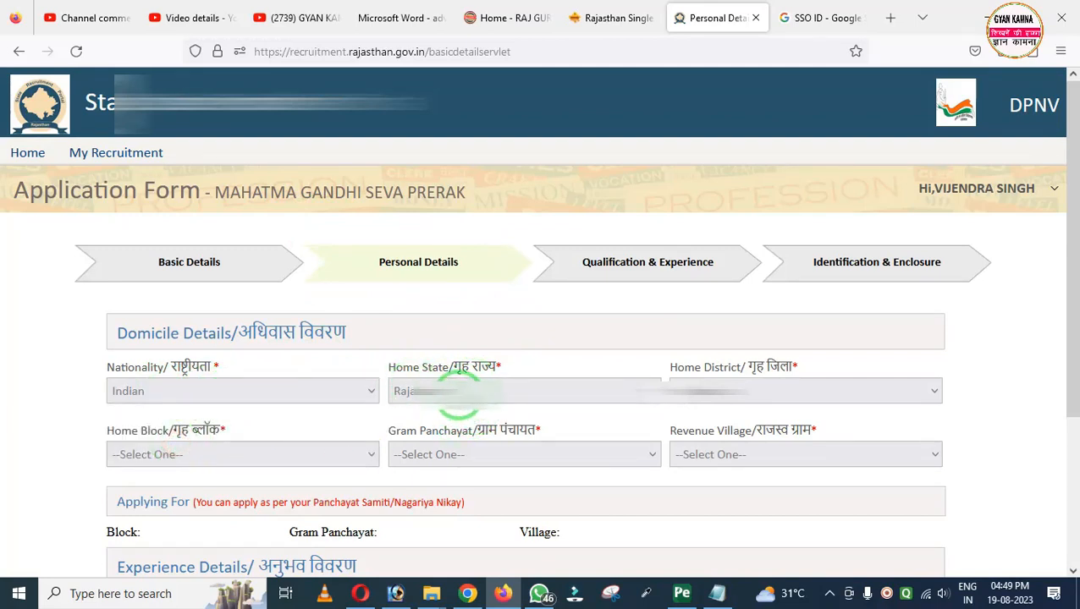
click(461, 391)
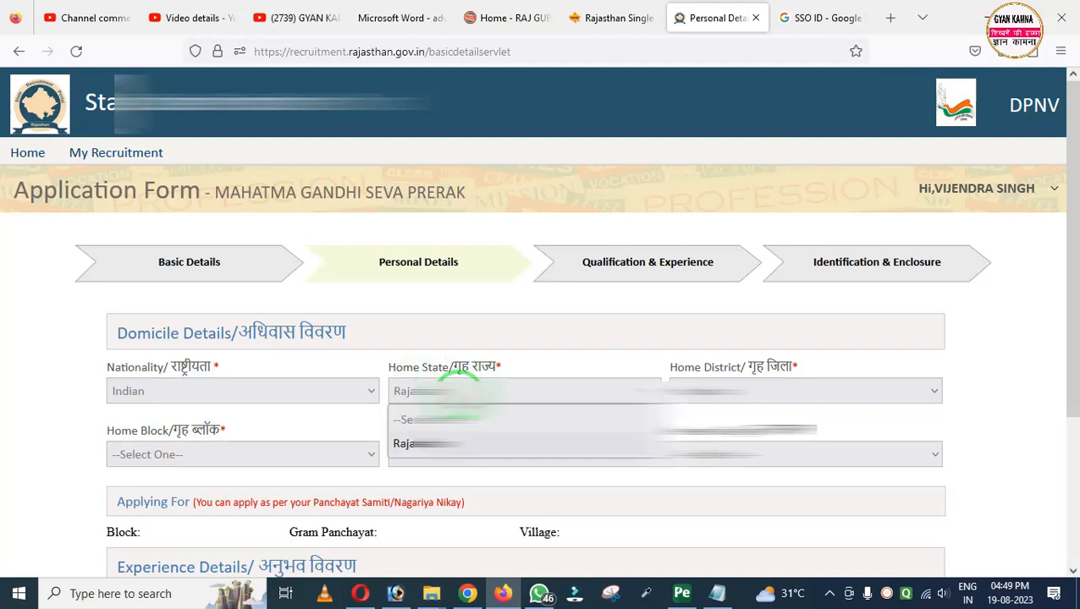
click(514, 364)
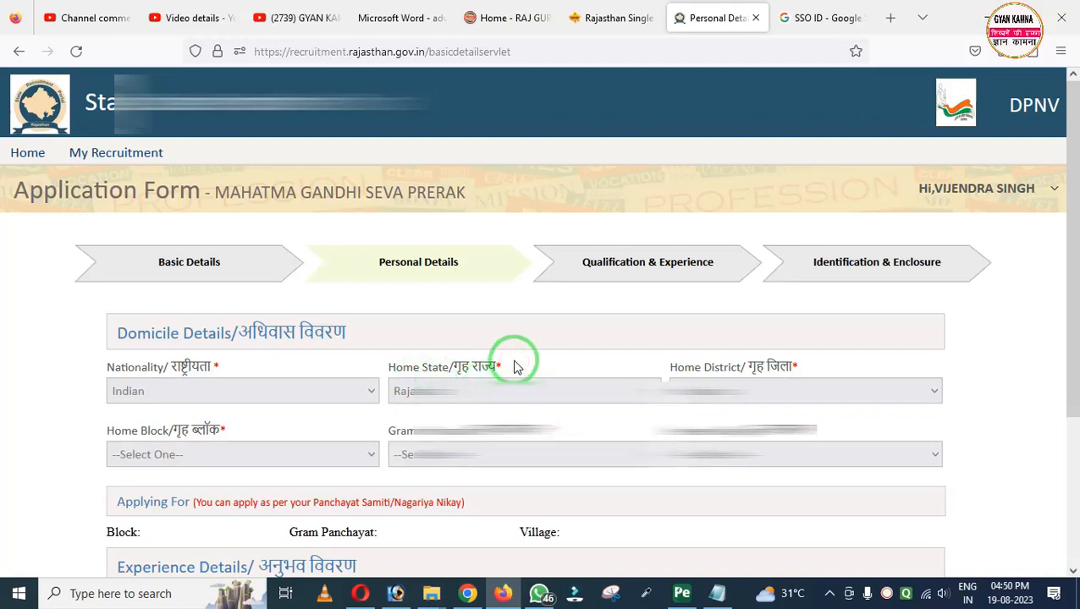
- Choose the applicant's home block, gram panchayat and revenue village in Domicile Details
scroll(516, 364, down, 3)
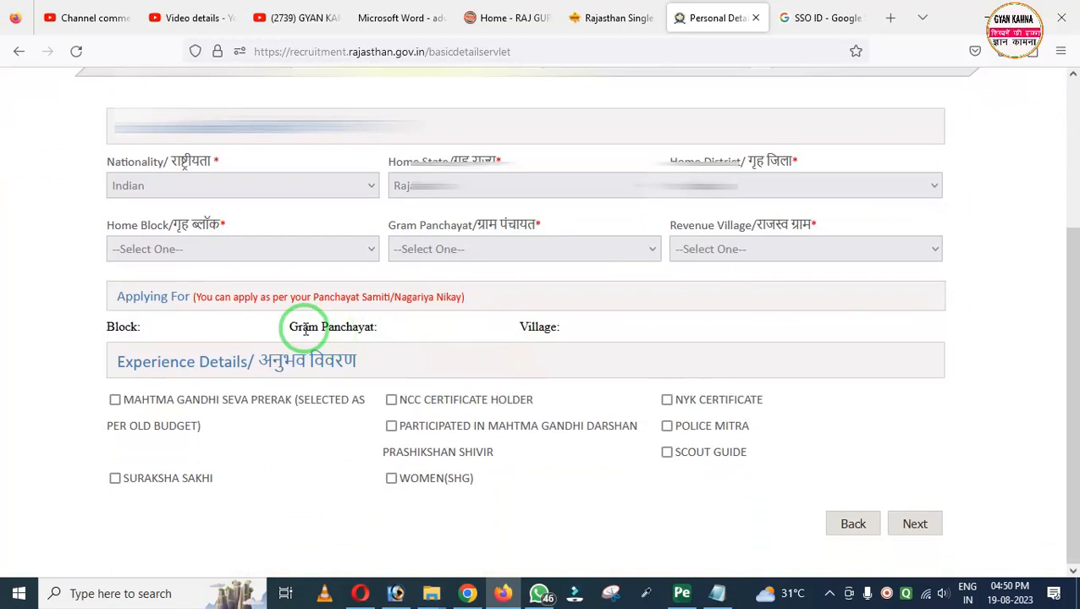
mouse_move(69, 213)
mouse_down()
mouse_move(170, 271)
mouse_move(270, 269)
mouse_up()
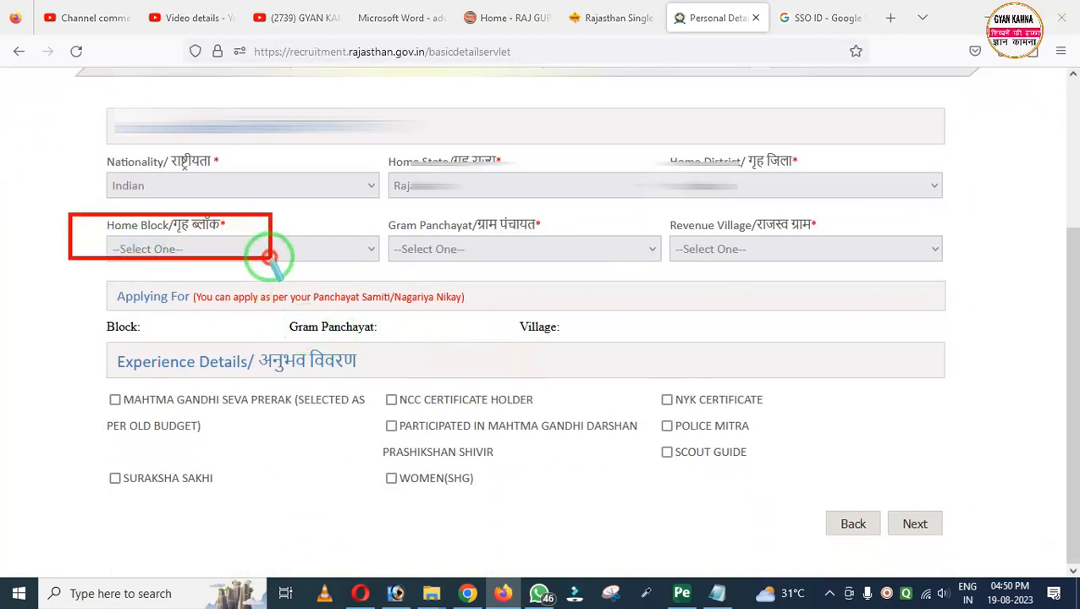
mouse_move(372, 210)
mouse_down()
mouse_move(465, 272)
mouse_move(523, 277)
mouse_up()
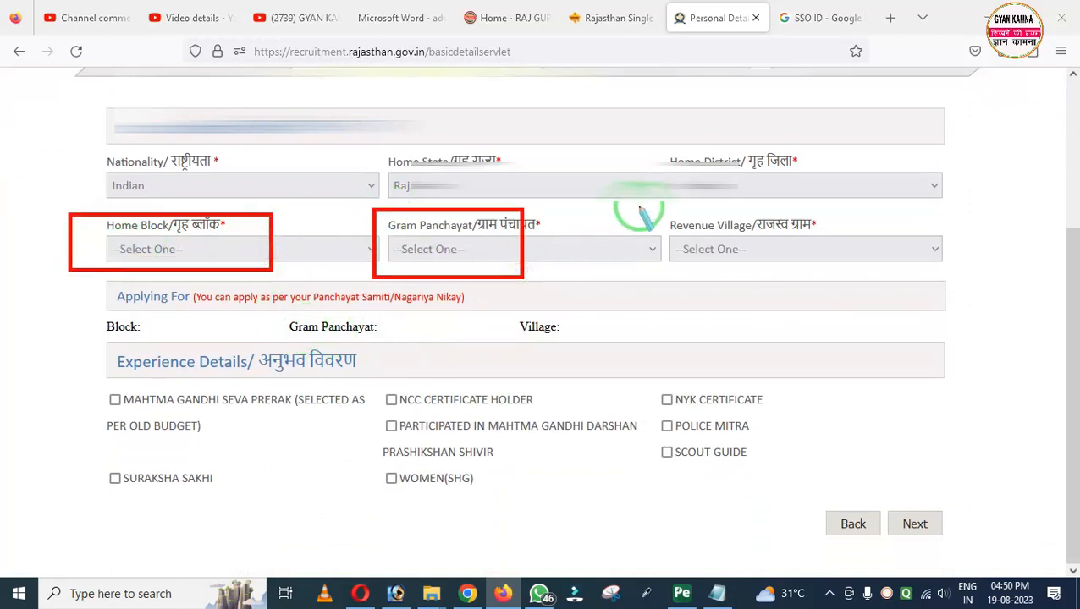
drag(639, 207, 833, 269)
key(Escape)
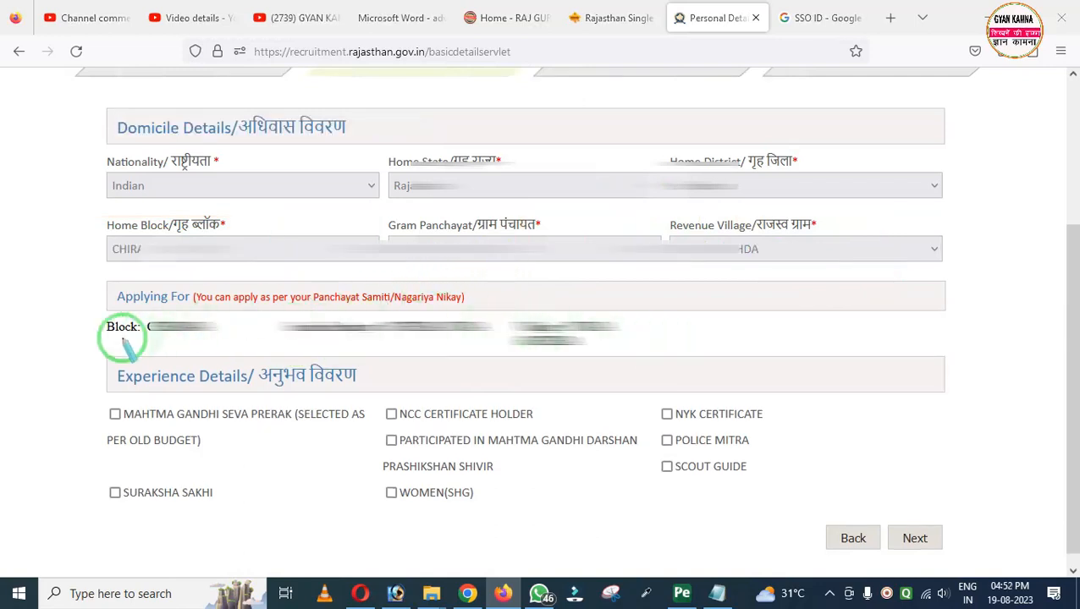
- Review the block, gram panchayat and village under Applying For and the options offered in Experience Details
mouse_move(82, 306)
mouse_down()
mouse_move(444, 373)
mouse_move(663, 379)
mouse_move(694, 360)
mouse_up()
key(Escape)
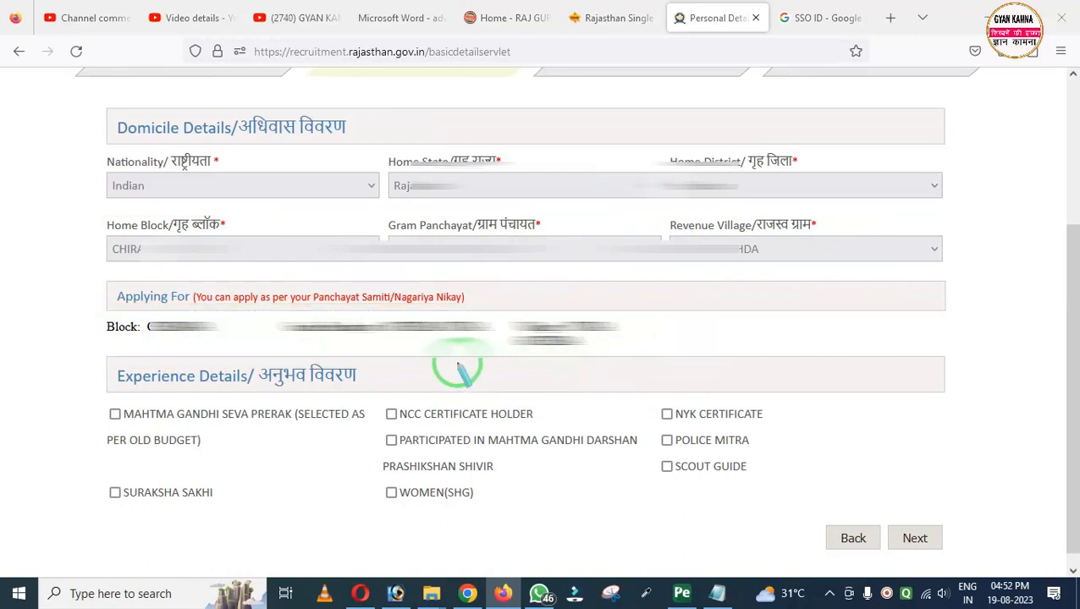
mouse_move(65, 335)
mouse_down()
mouse_move(114, 416)
mouse_move(634, 593)
mouse_move(818, 584)
mouse_move(815, 564)
mouse_up()
key(Escape)
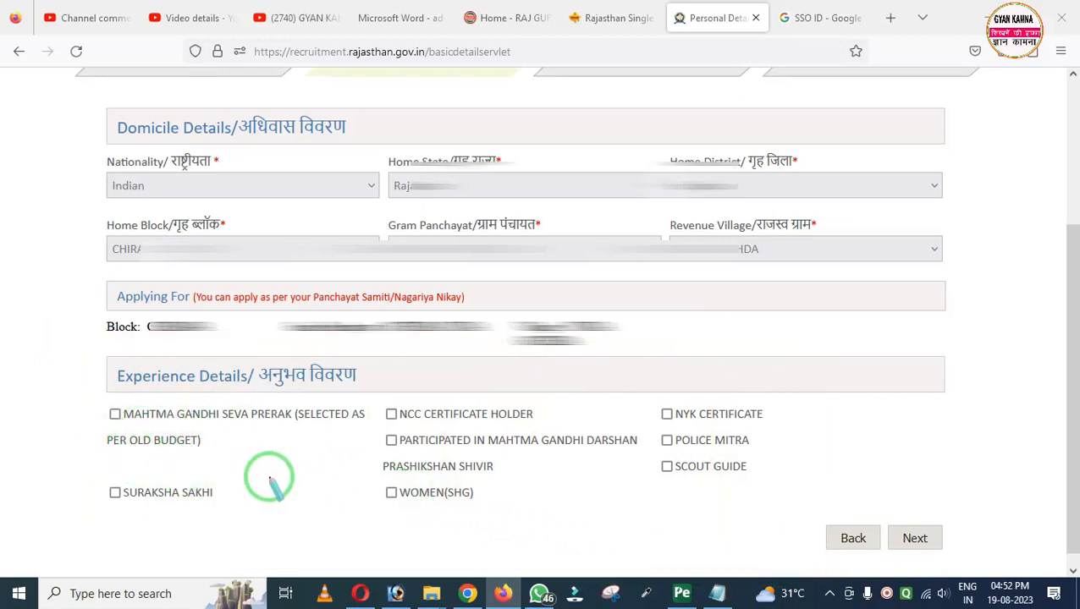
- Go through the certificate and experience options in Experience Details and mark POLICE MITRA
mouse_move(370, 388)
mouse_down()
mouse_move(507, 436)
mouse_move(523, 430)
mouse_up()
mouse_move(646, 389)
mouse_down()
mouse_move(705, 428)
mouse_move(798, 429)
mouse_up()
drag(632, 422, 799, 454)
drag(667, 457, 791, 503)
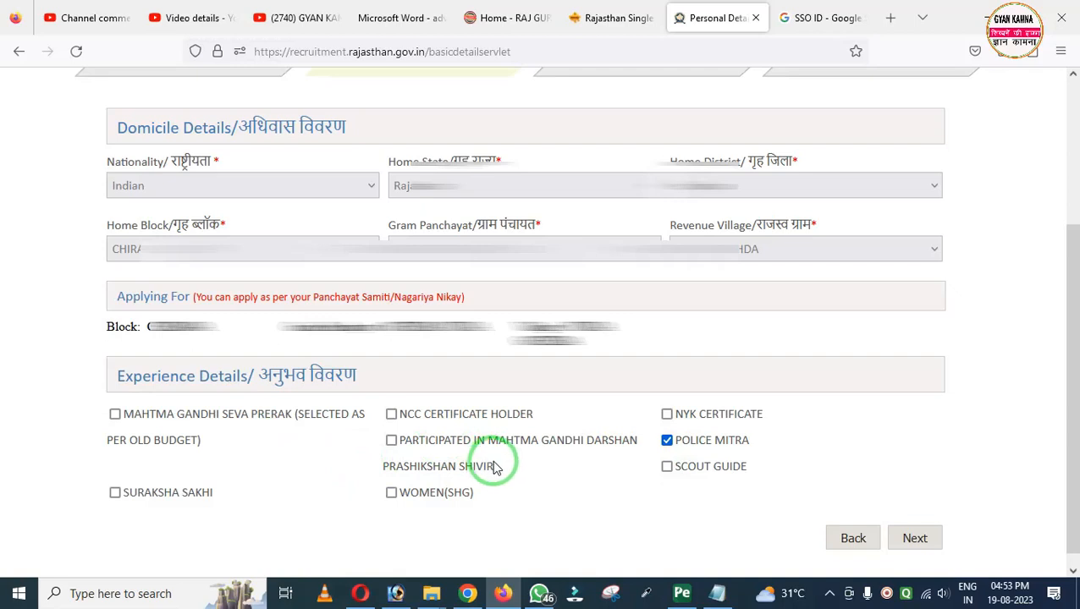
- Check the experience preference criteria in the recruitment notification PDF, and submit Personal Details to continue to Qualification & Experience
click(398, 17)
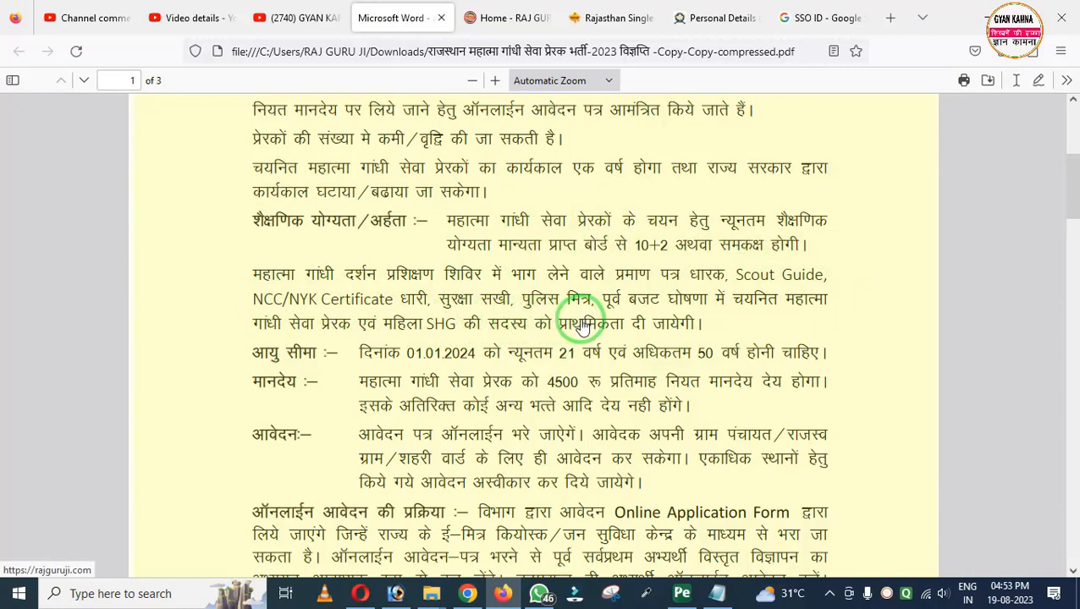
click(707, 18)
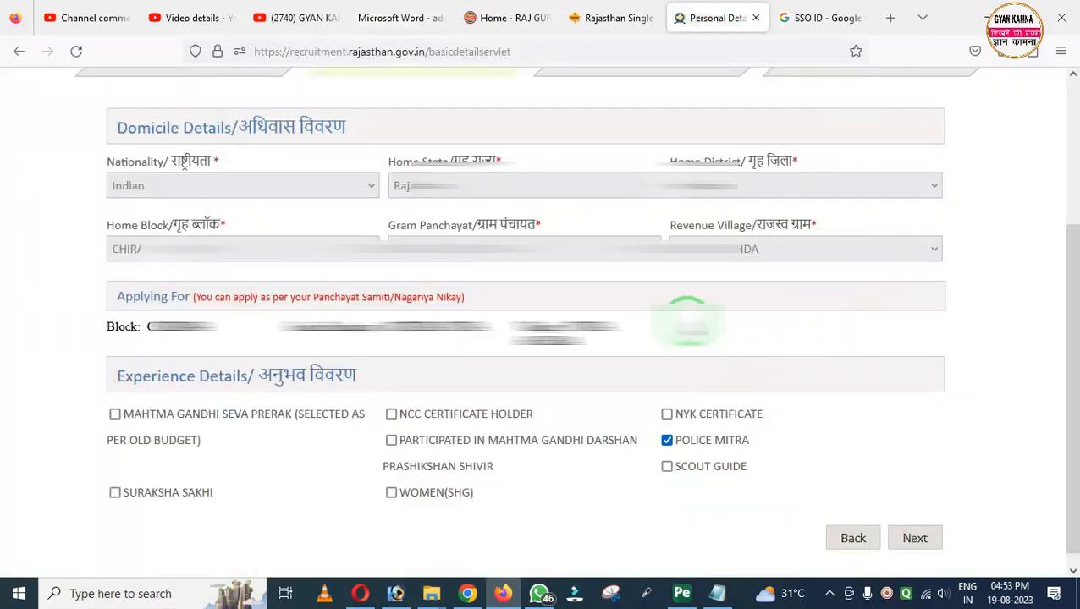
click(913, 538)
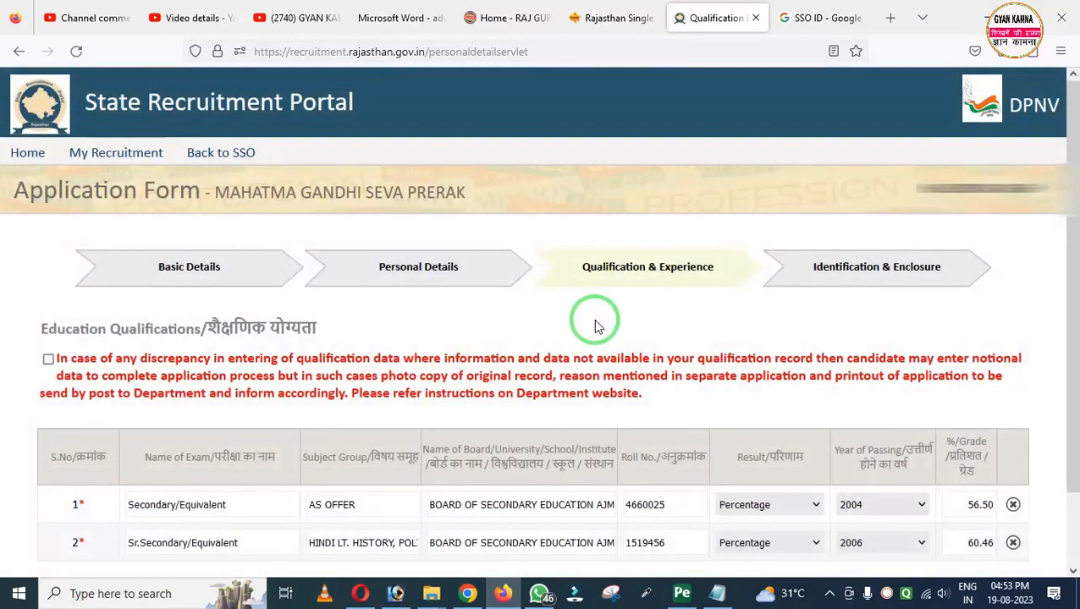
- Accept the qualification data discrepancy declaration under Education Qualifications
drag(545, 234, 721, 307)
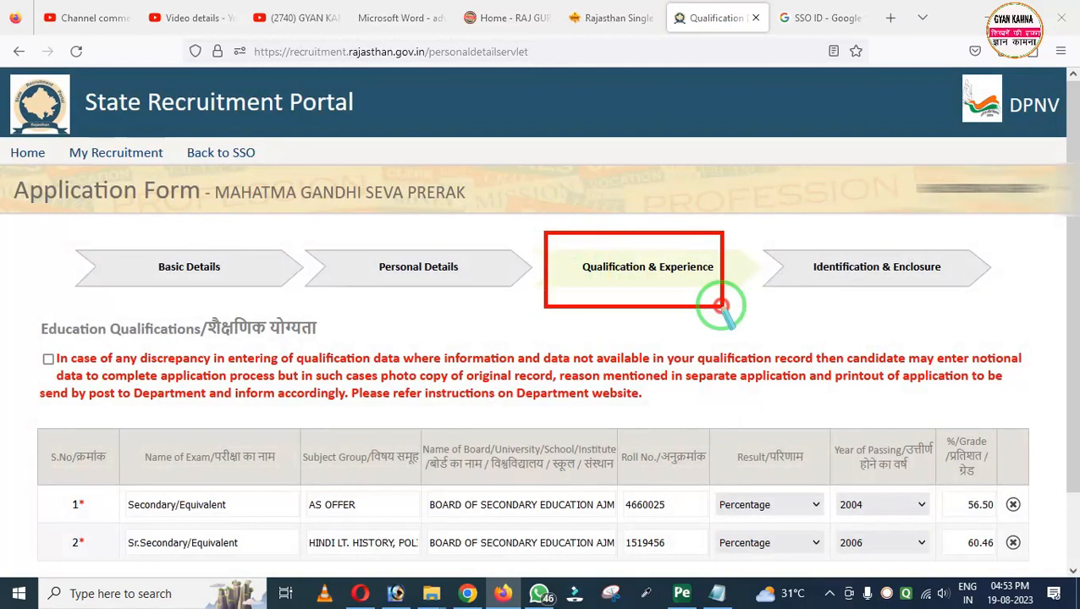
right_click(655, 306)
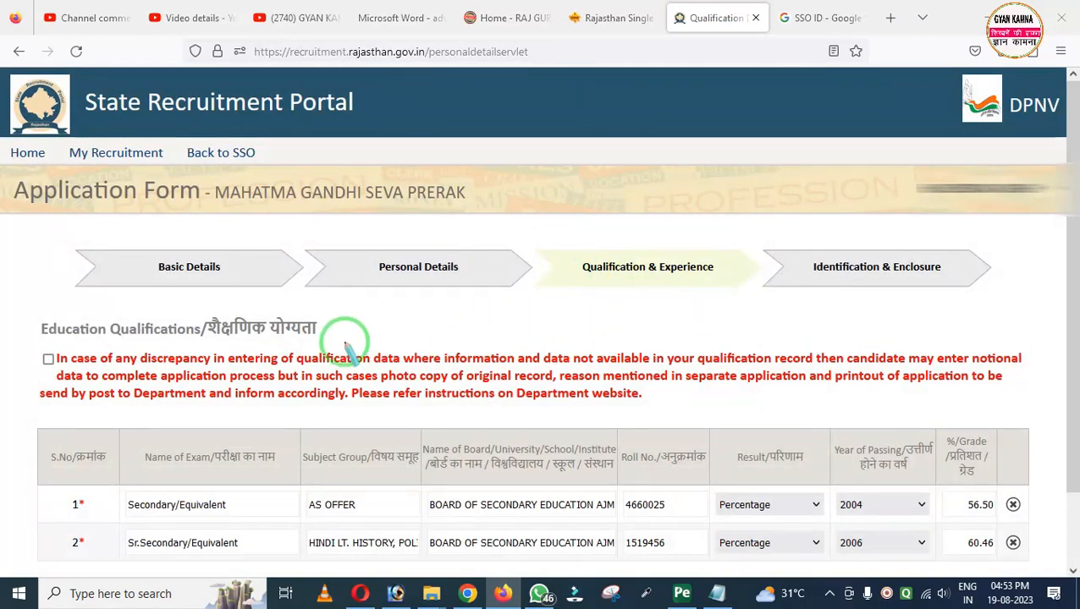
drag(20, 346, 96, 381)
right_click(102, 385)
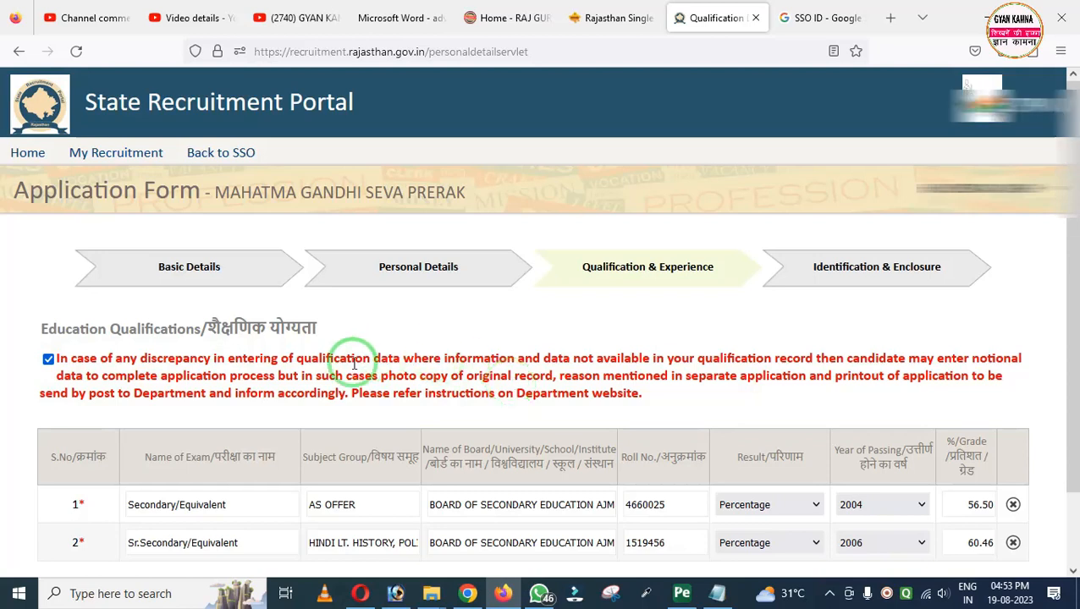
- Review the Secondary/Equivalent and Sr.Secondary/Equivalent rows in the education qualifications table
scroll(227, 375, down, 2)
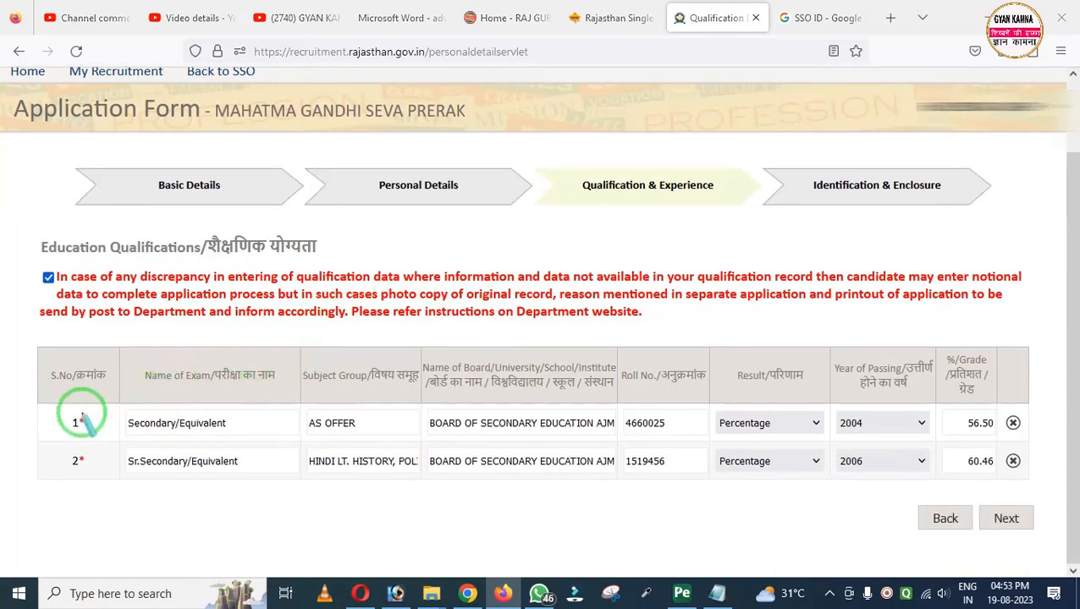
mouse_move(28, 387)
mouse_down()
mouse_move(97, 477)
mouse_move(125, 488)
mouse_up()
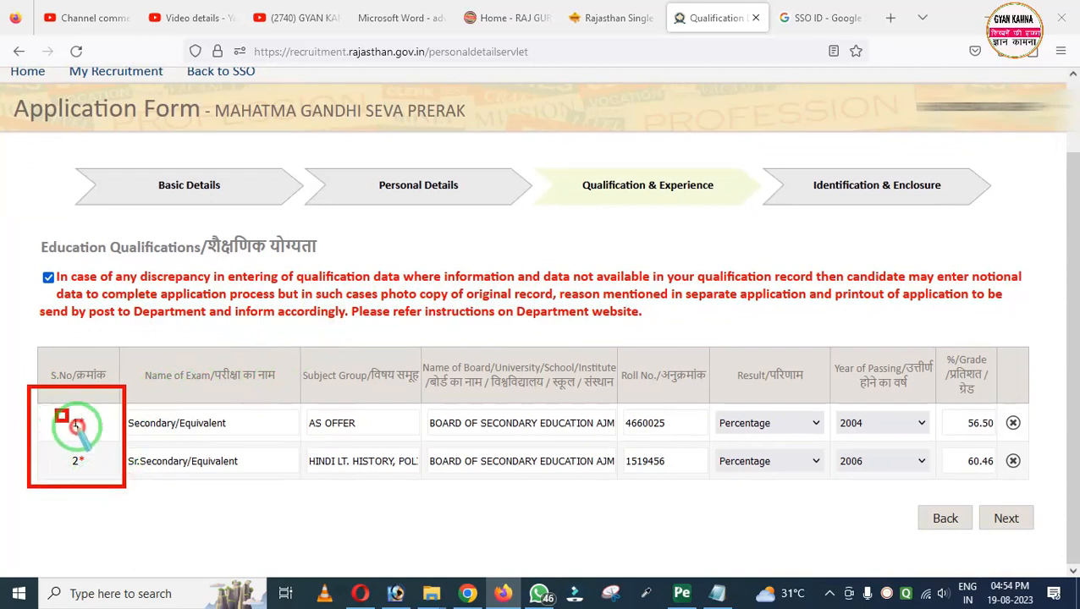
drag(56, 411, 251, 439)
drag(59, 453, 258, 467)
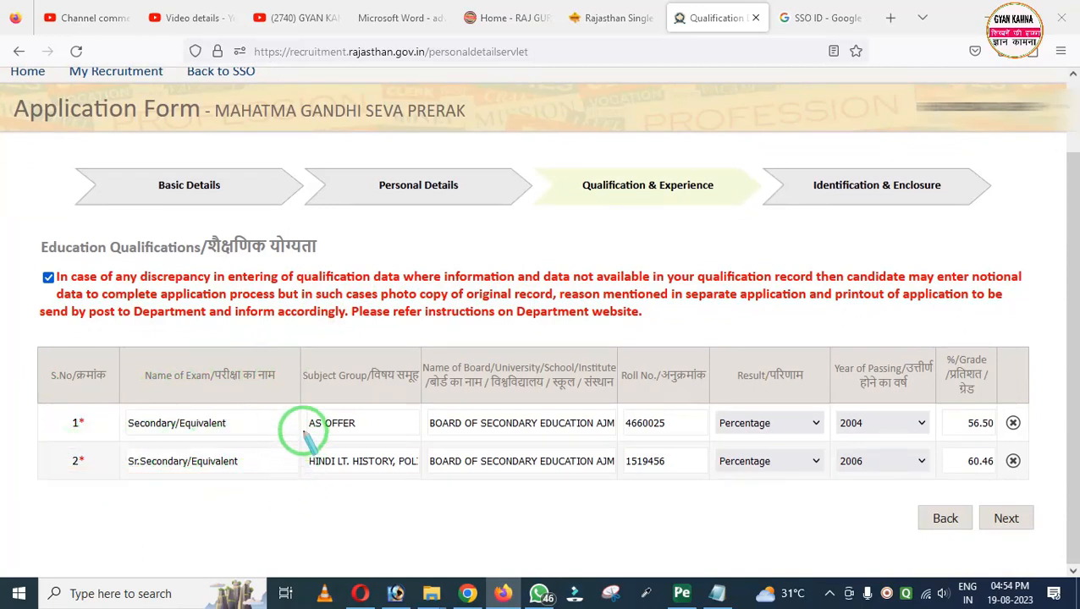
- Check the subject group, board, roll number, result, passing year and percentage columns for both exams, and submit Qualification & Experience
mouse_move(272, 348)
mouse_down()
mouse_move(294, 390)
mouse_move(407, 440)
mouse_up()
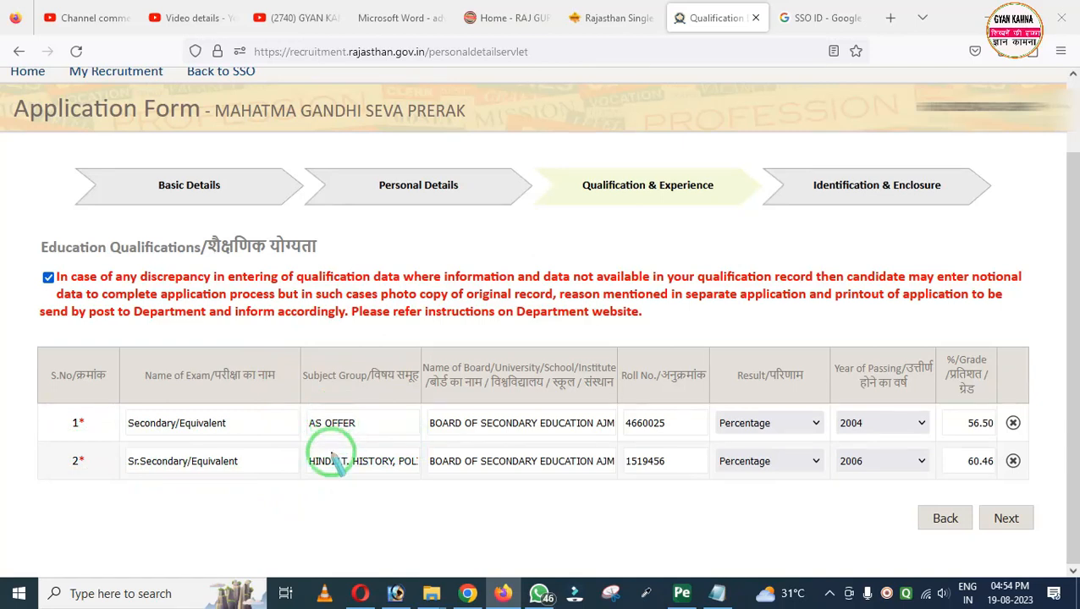
mouse_move(280, 438)
mouse_down()
mouse_move(304, 465)
mouse_move(421, 486)
mouse_up()
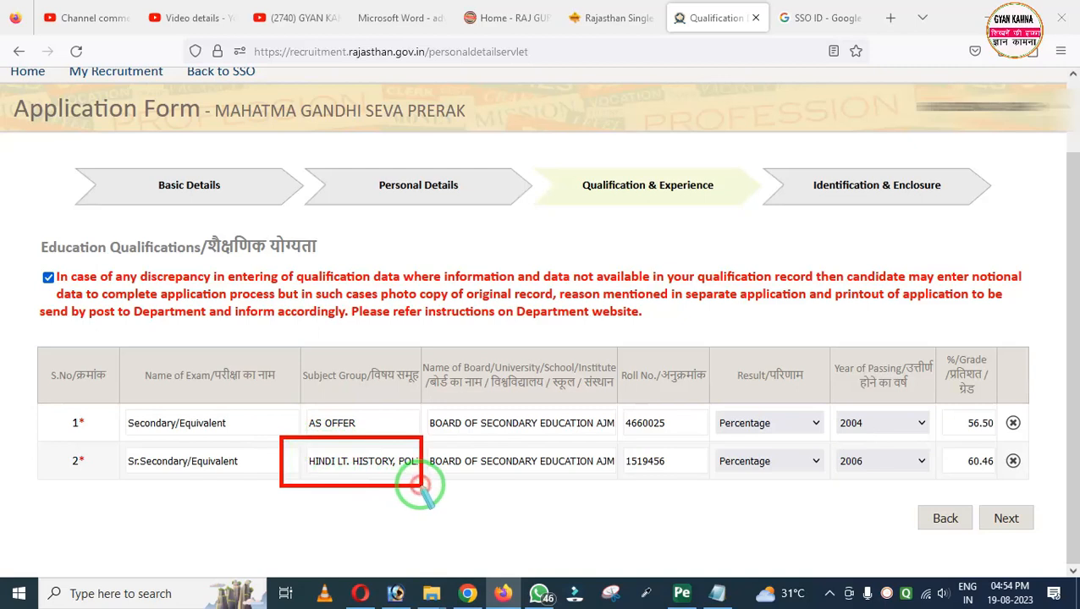
drag(420, 486, 421, 482)
mouse_move(413, 343)
mouse_down()
mouse_move(433, 387)
mouse_move(581, 495)
mouse_up()
mouse_move(608, 342)
mouse_down()
mouse_move(614, 415)
mouse_move(695, 509)
mouse_up()
drag(726, 342, 783, 501)
click(774, 424)
click(782, 507)
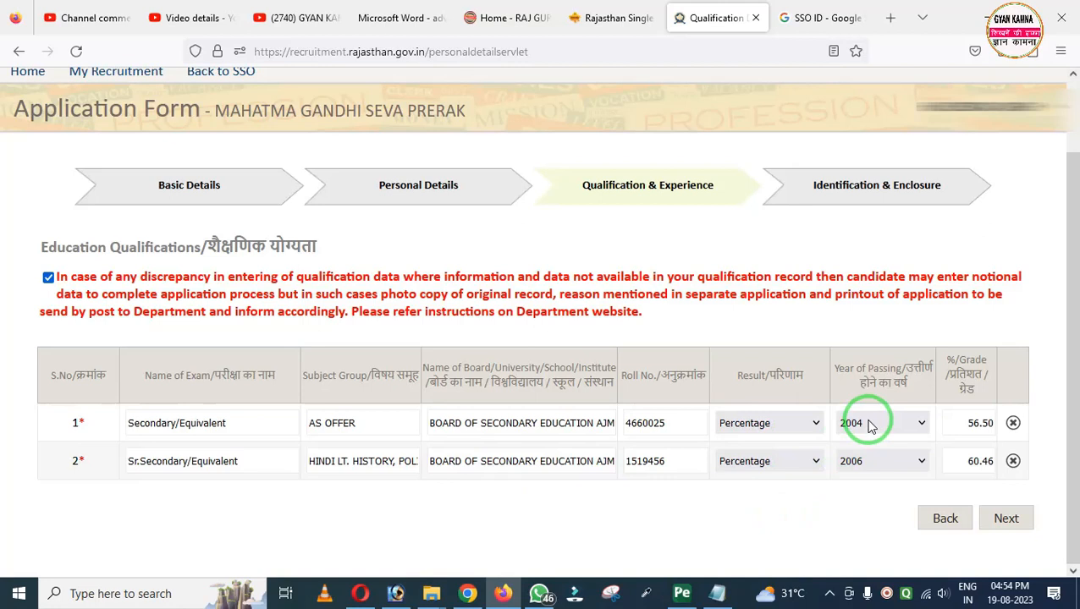
mouse_move(818, 382)
mouse_down()
mouse_move(837, 469)
mouse_move(929, 495)
mouse_up()
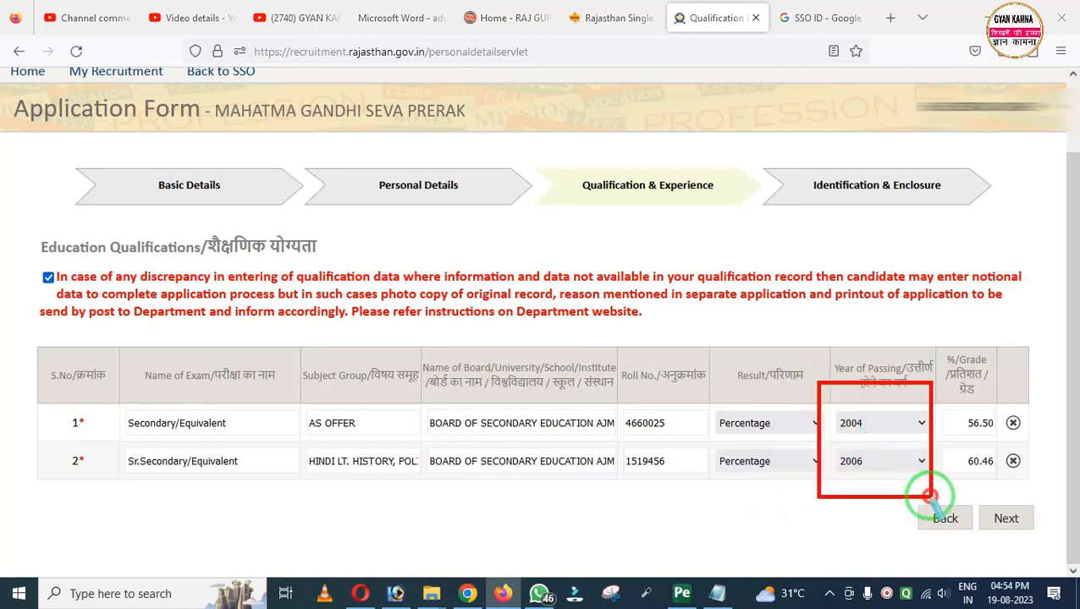
mouse_move(929, 354)
mouse_down()
mouse_move(1002, 479)
mouse_move(1042, 492)
mouse_up()
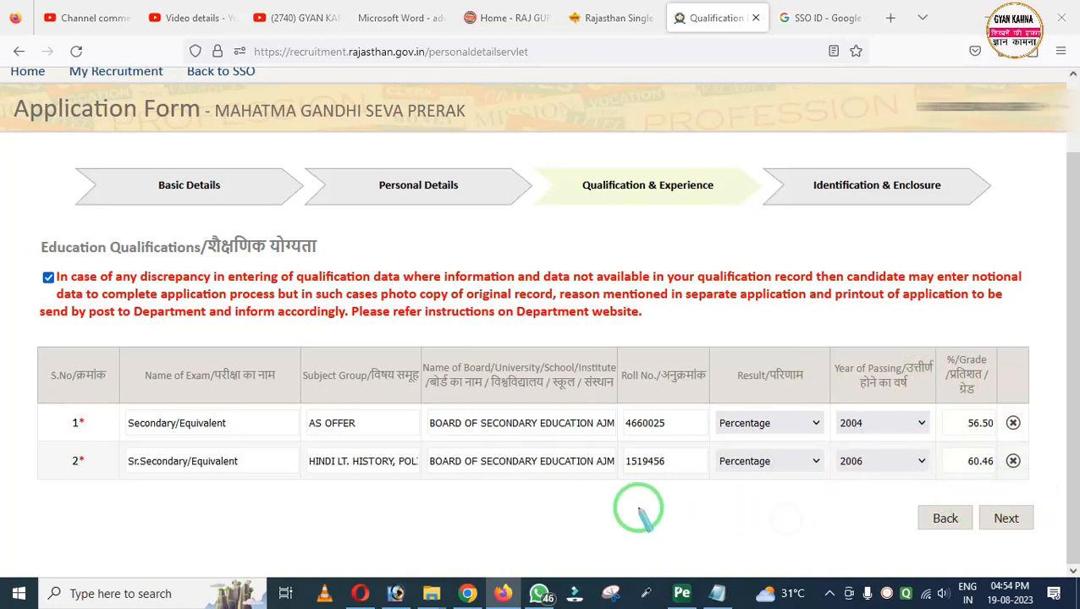
mouse_move(19, 387)
mouse_down()
mouse_move(429, 492)
mouse_move(879, 512)
mouse_move(1059, 503)
mouse_up()
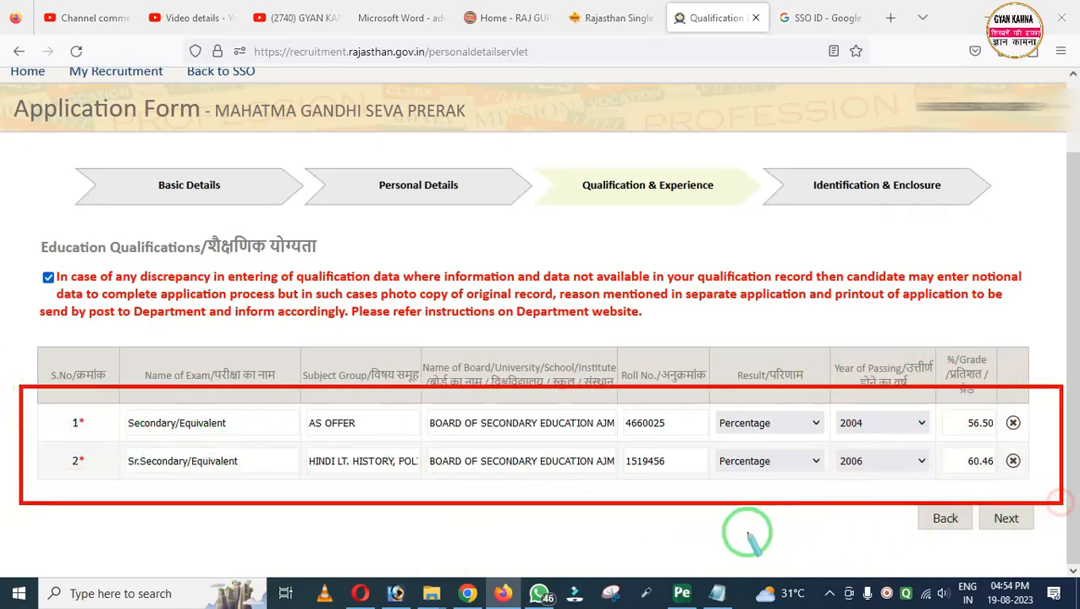
mouse_move(39, 386)
mouse_down()
mouse_move(54, 414)
mouse_move(622, 501)
mouse_move(1069, 507)
mouse_up()
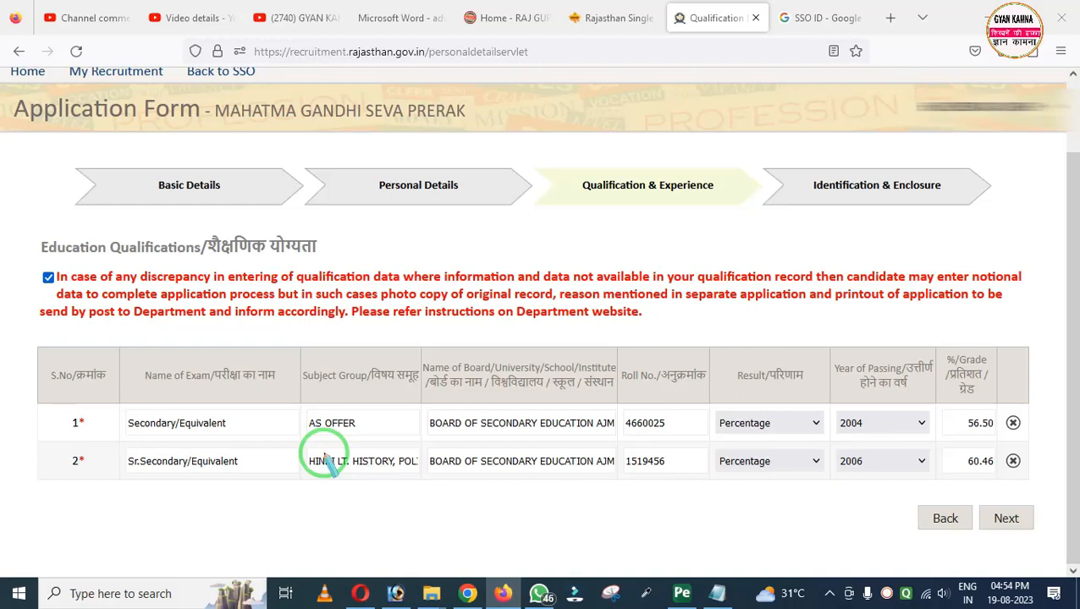
click(1009, 519)
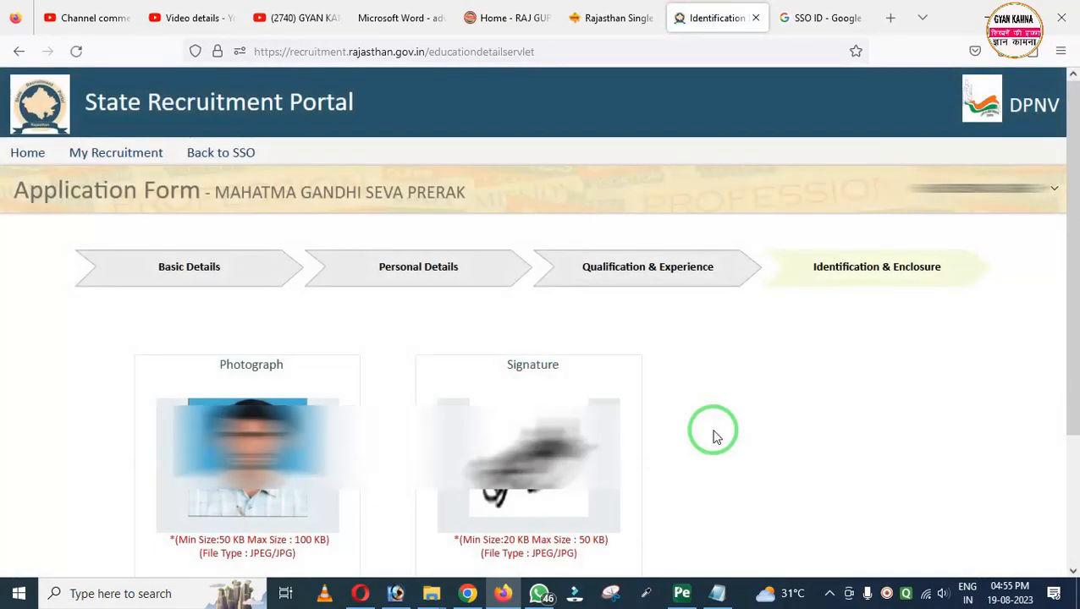
- Check the file size and type limits for the photograph and signature, and replace the uploaded photograph with My Ph.jpg
scroll(717, 438, down, 4)
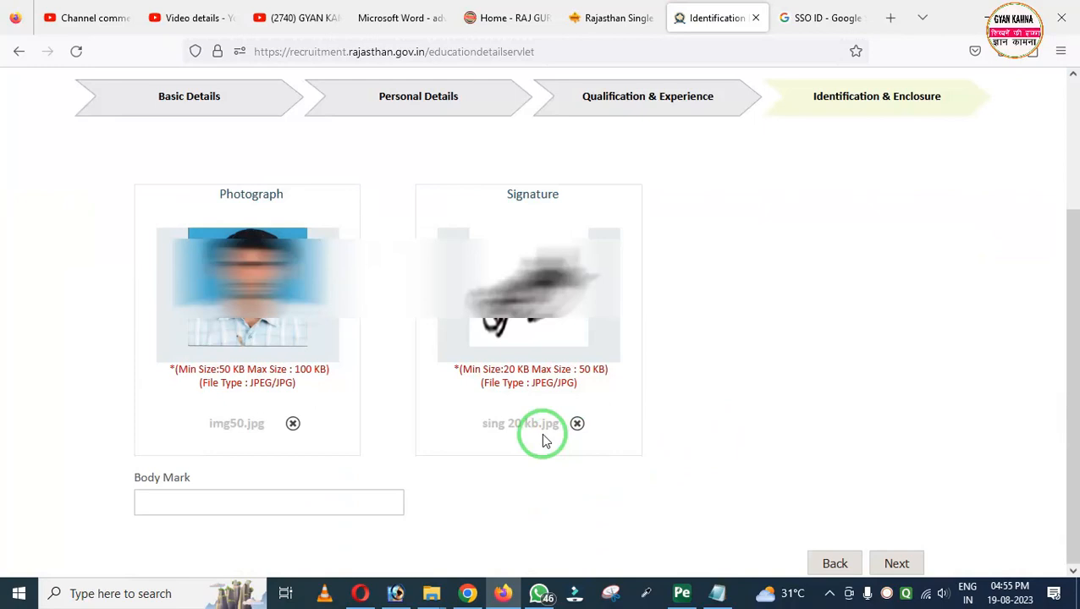
mouse_move(77, 241)
mouse_down()
mouse_move(446, 342)
mouse_move(640, 347)
mouse_up()
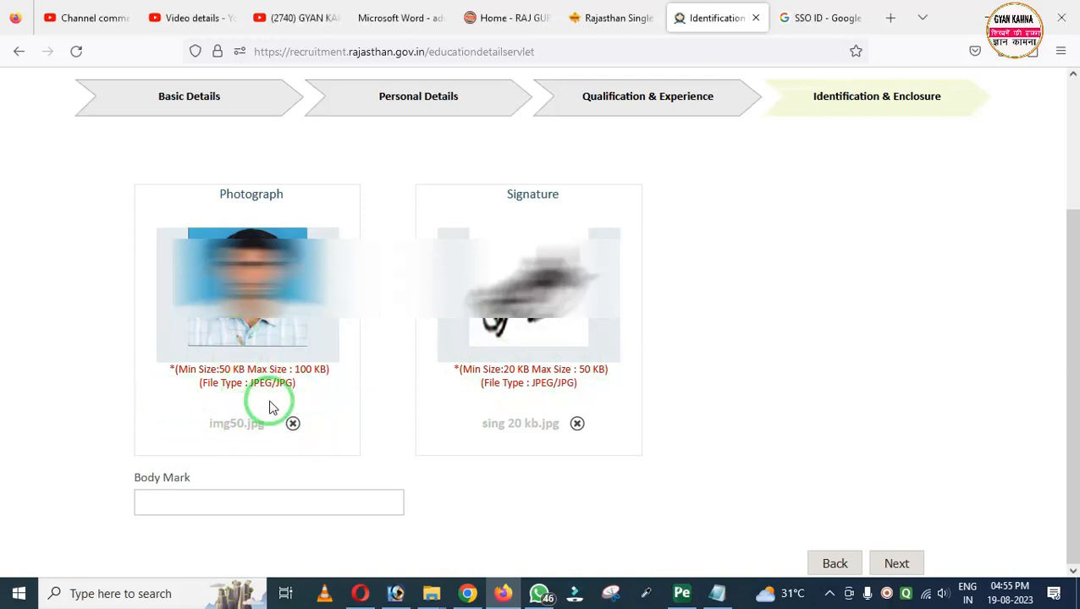
mouse_move(181, 345)
mouse_down()
mouse_move(211, 385)
mouse_move(257, 390)
mouse_up()
mouse_move(274, 339)
mouse_down()
mouse_move(282, 377)
mouse_move(337, 389)
mouse_up()
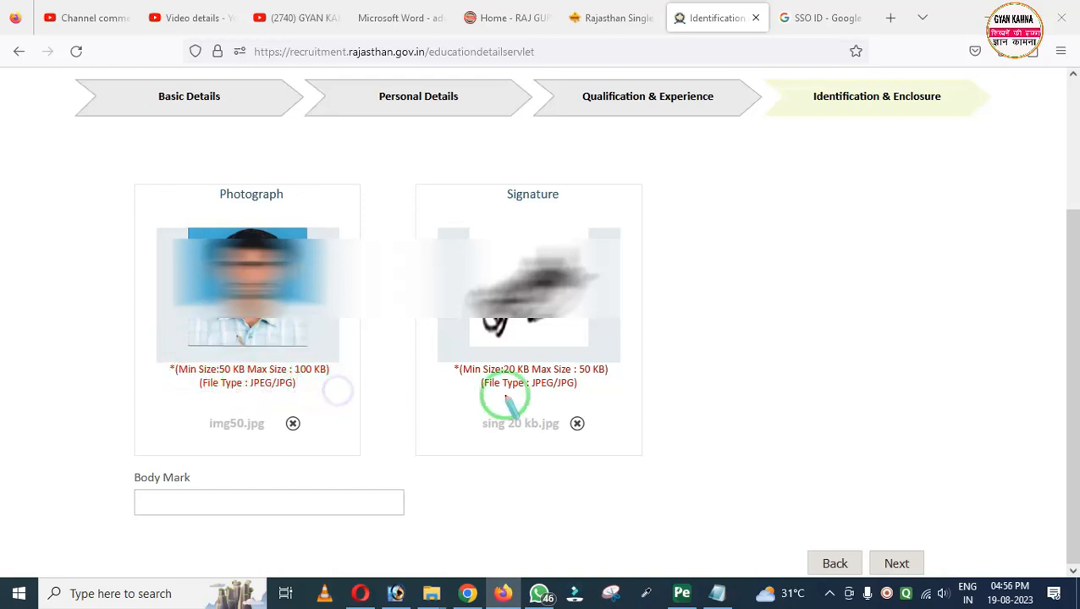
drag(471, 353, 537, 395)
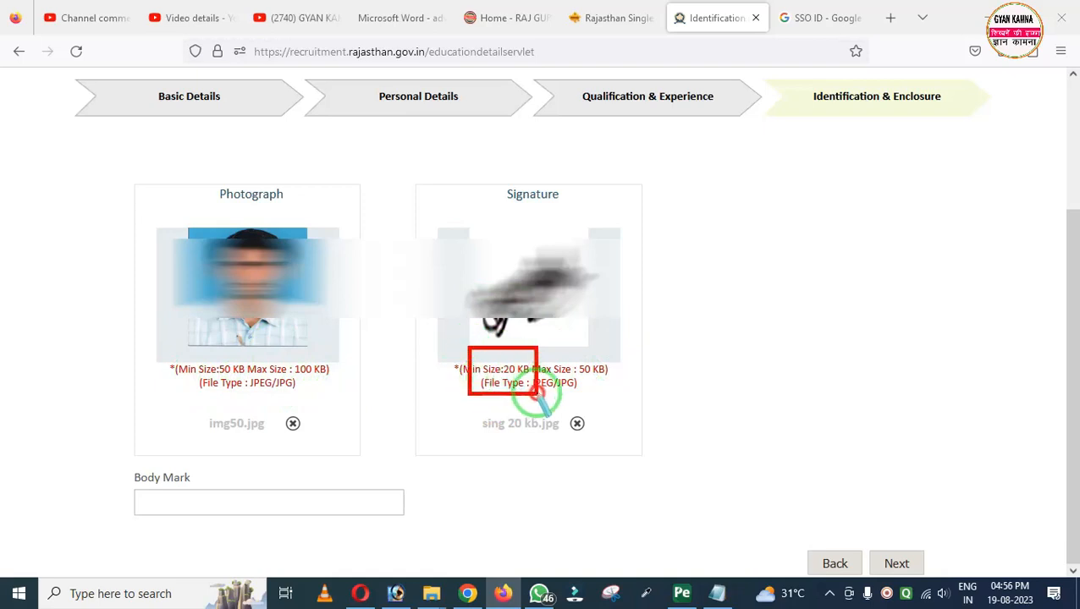
drag(573, 343, 616, 388)
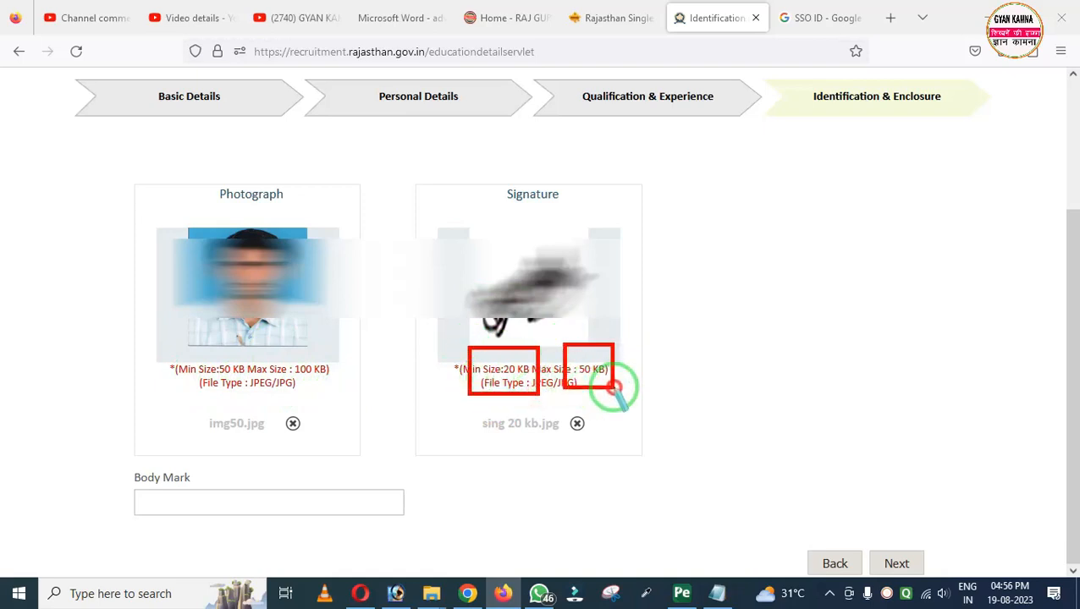
click(293, 424)
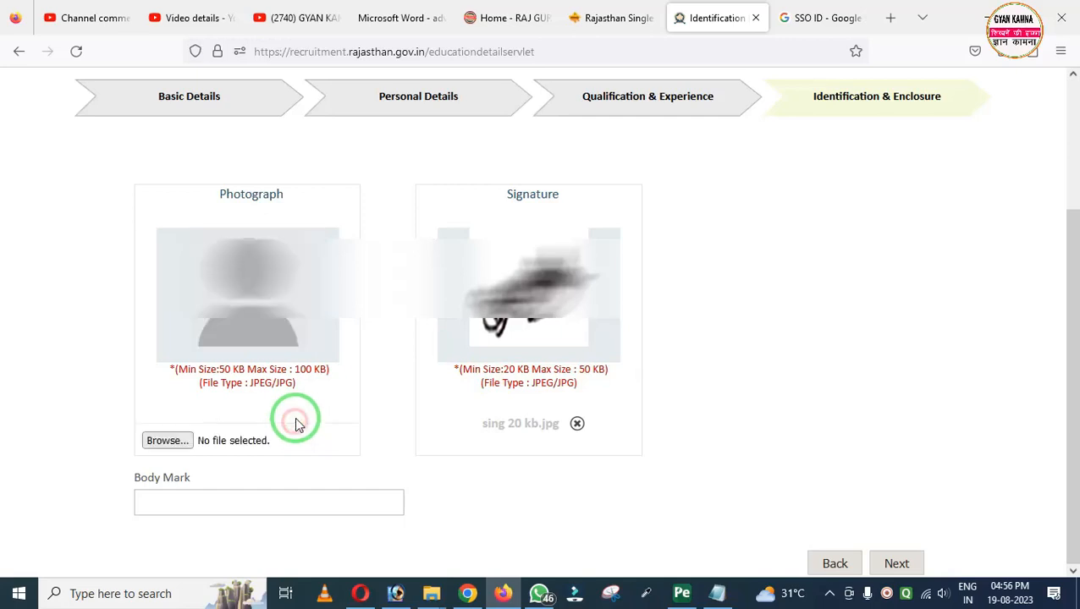
click(167, 441)
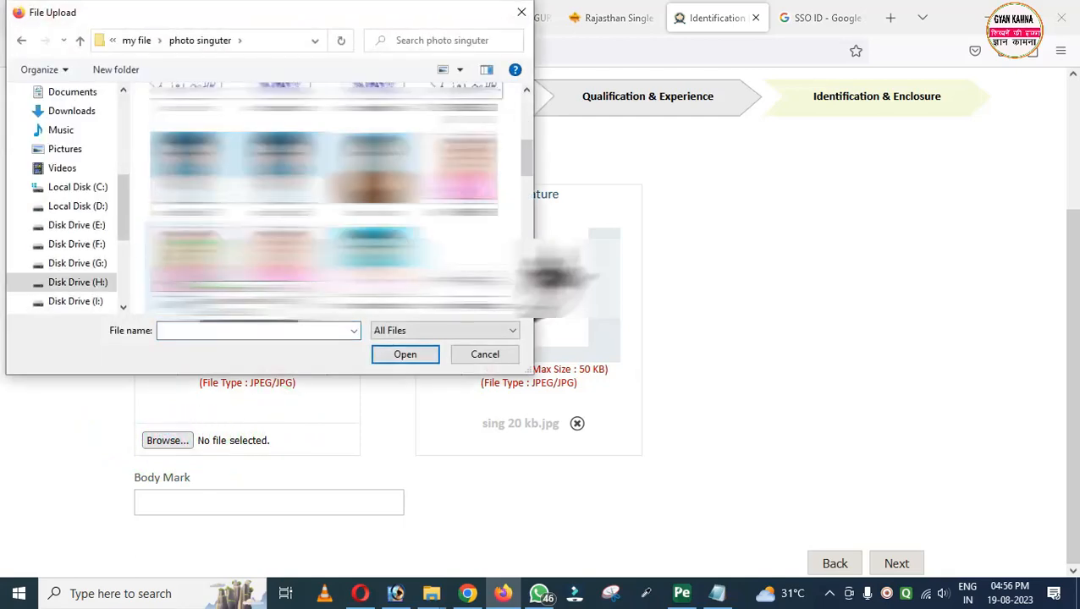
click(237, 266)
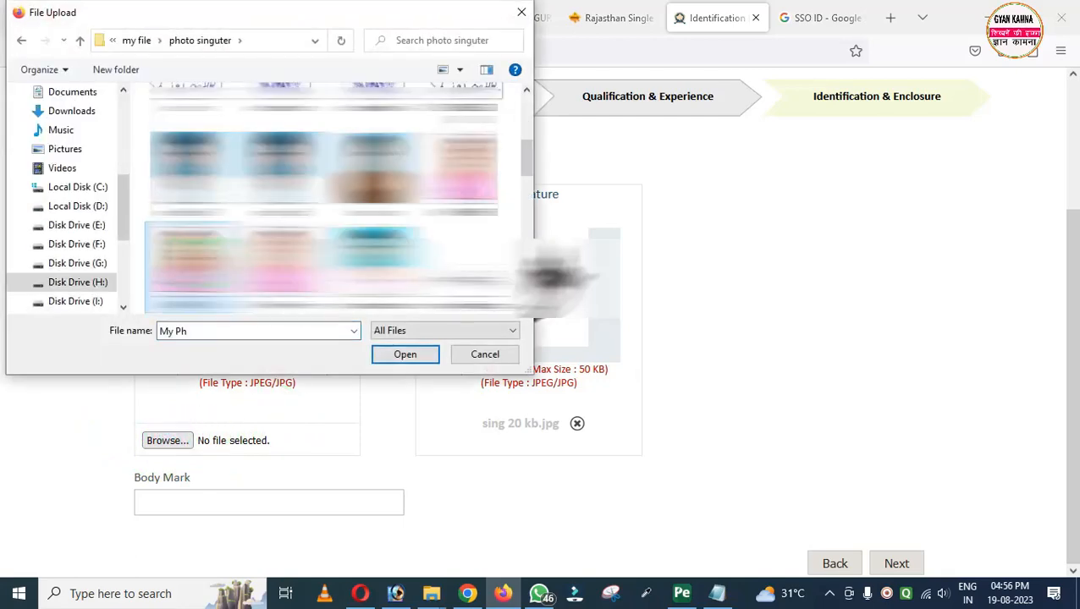
key(Return)
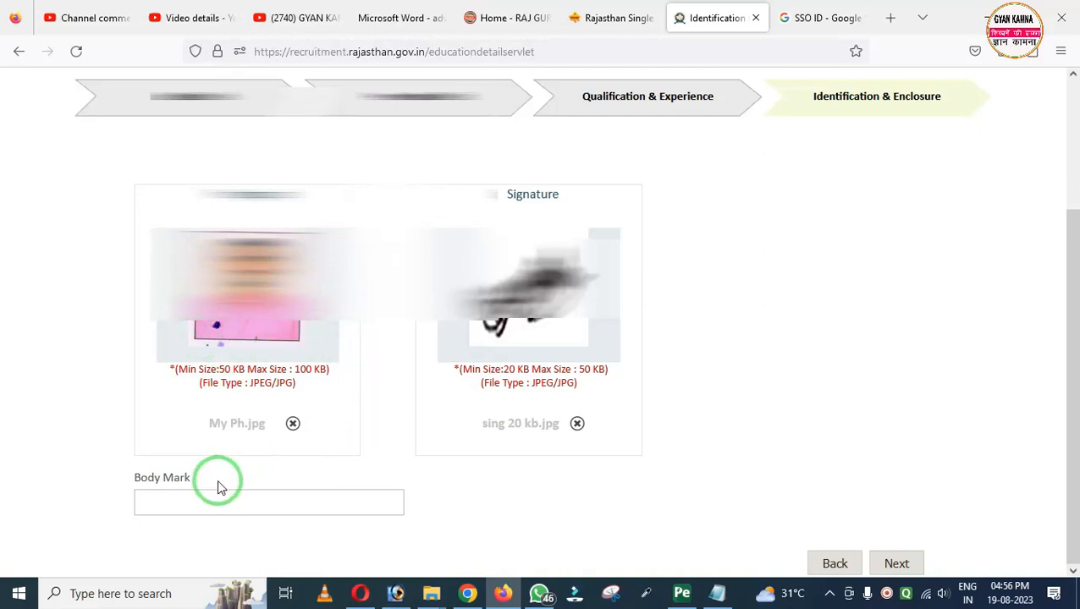
- Enter A BLACK MOLE ON RIGHT HAND SOLDER as the body mark and continue to the application preview
mouse_move(97, 462)
mouse_down()
mouse_move(202, 520)
mouse_move(386, 535)
mouse_up()
mouse_move(409, 237)
mouse_down()
mouse_move(610, 455)
mouse_move(658, 474)
mouse_up()
drag(99, 461, 328, 531)
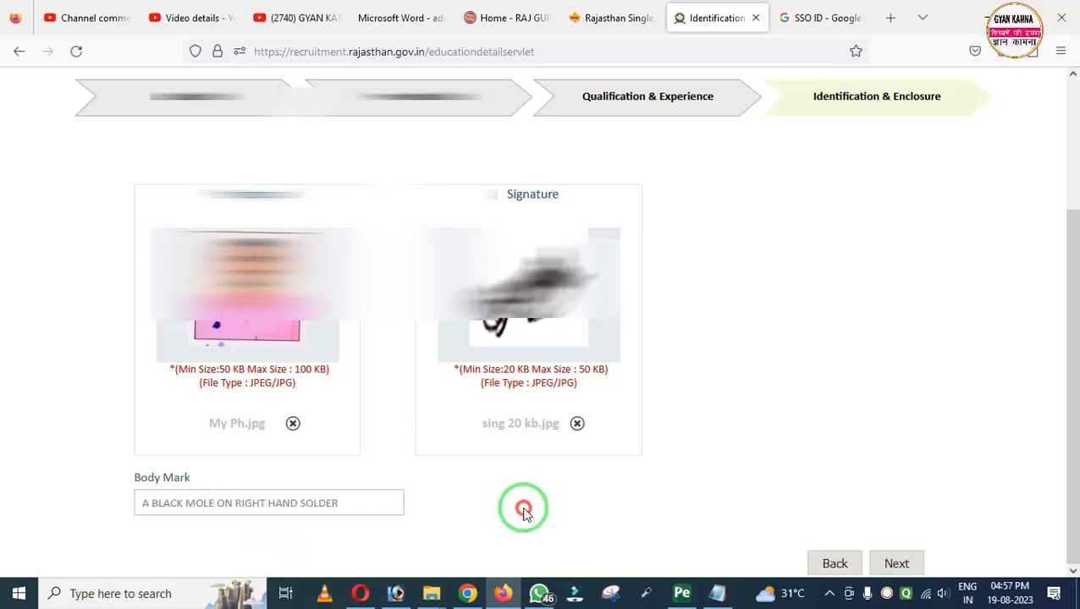
click(895, 564)
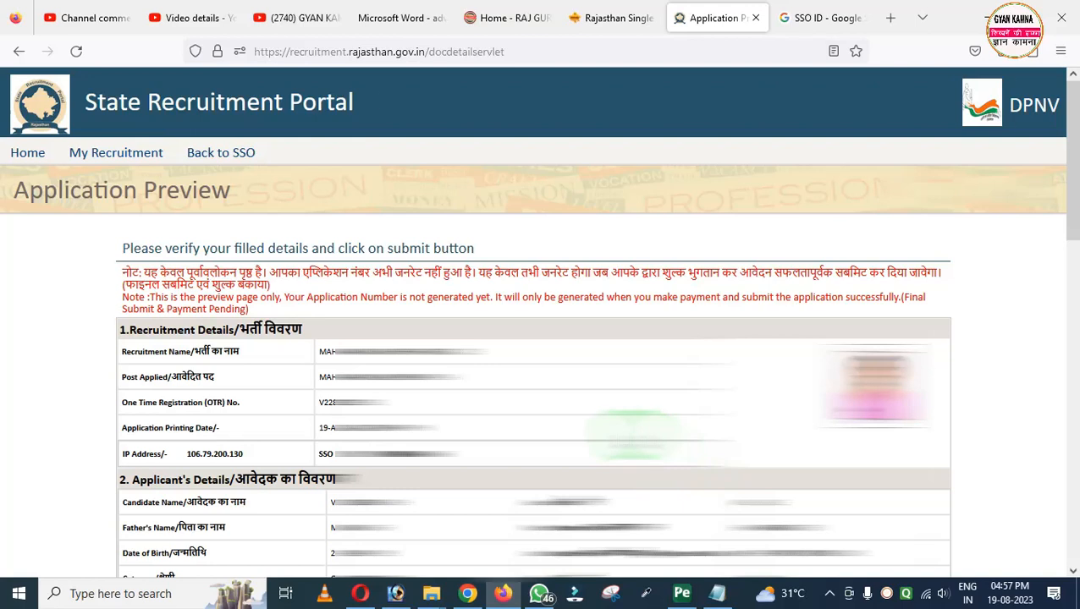
- Review the application preview, then final-submit the application with the declaration and the disclaimer terms accepted
scroll(540, 338, down, 2)
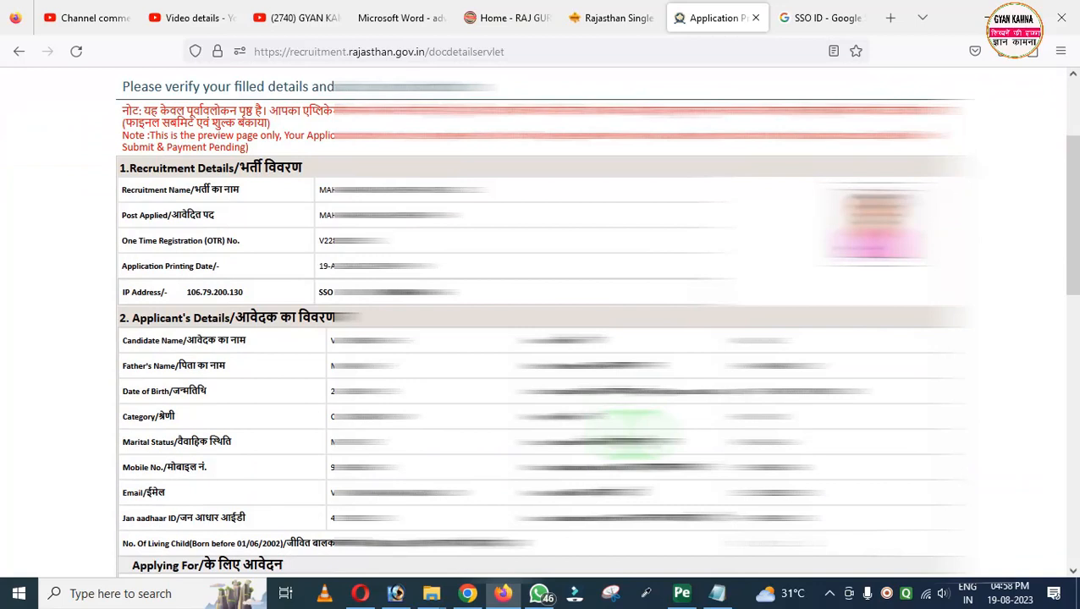
scroll(540, 338, down, 8)
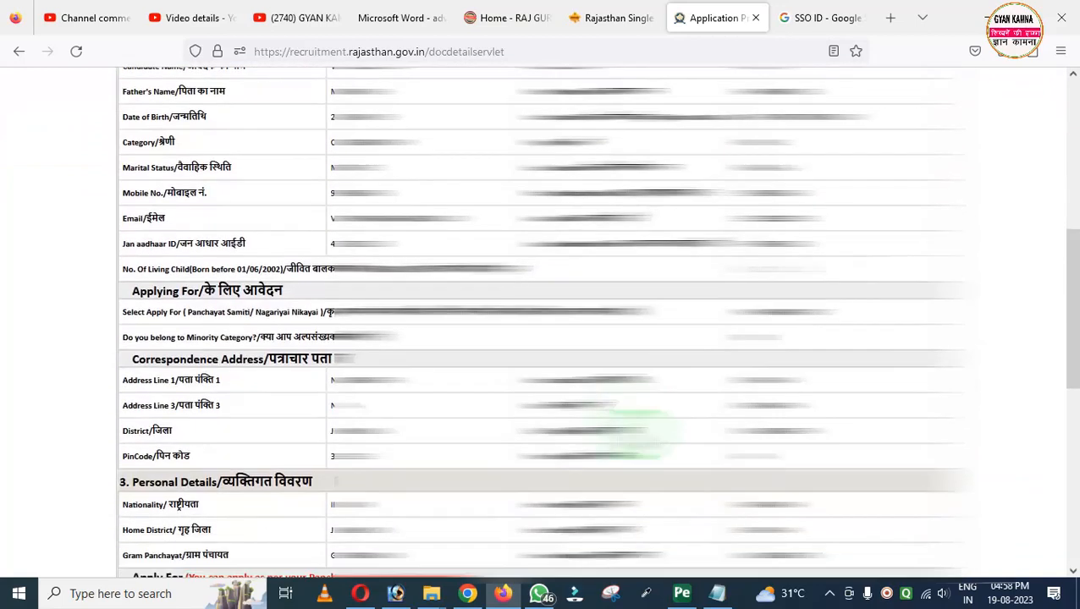
scroll(540, 338, down, 2)
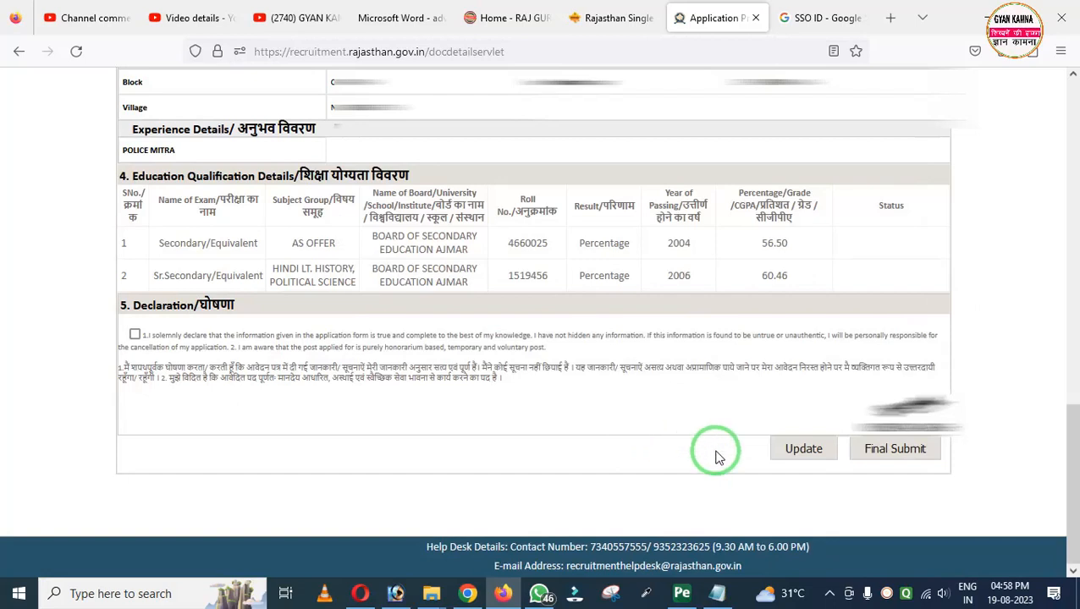
mouse_move(755, 414)
mouse_down()
mouse_move(784, 475)
mouse_move(849, 481)
mouse_up()
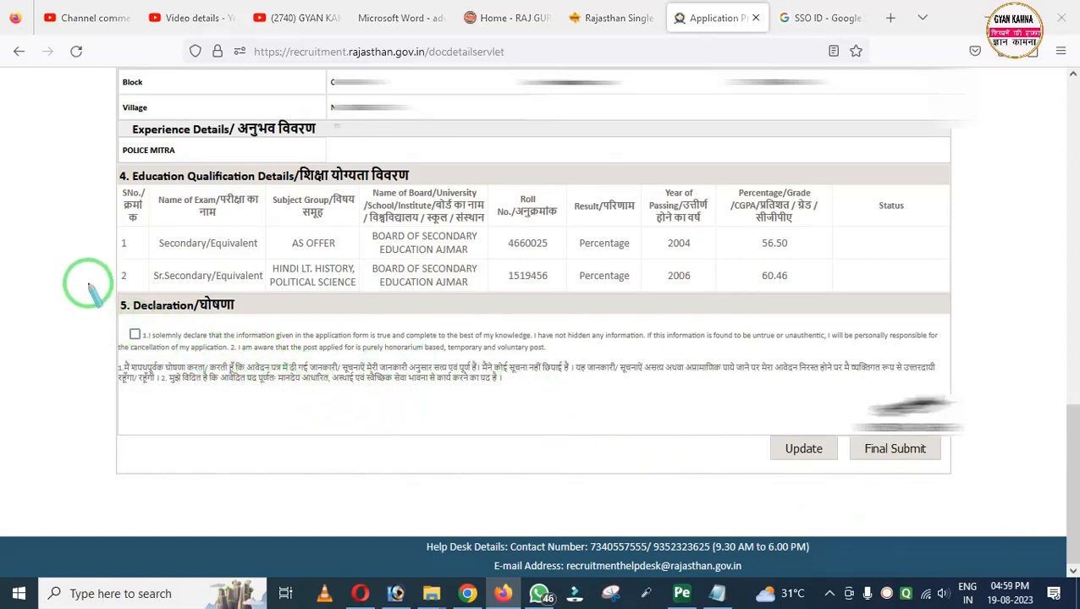
drag(88, 287, 194, 403)
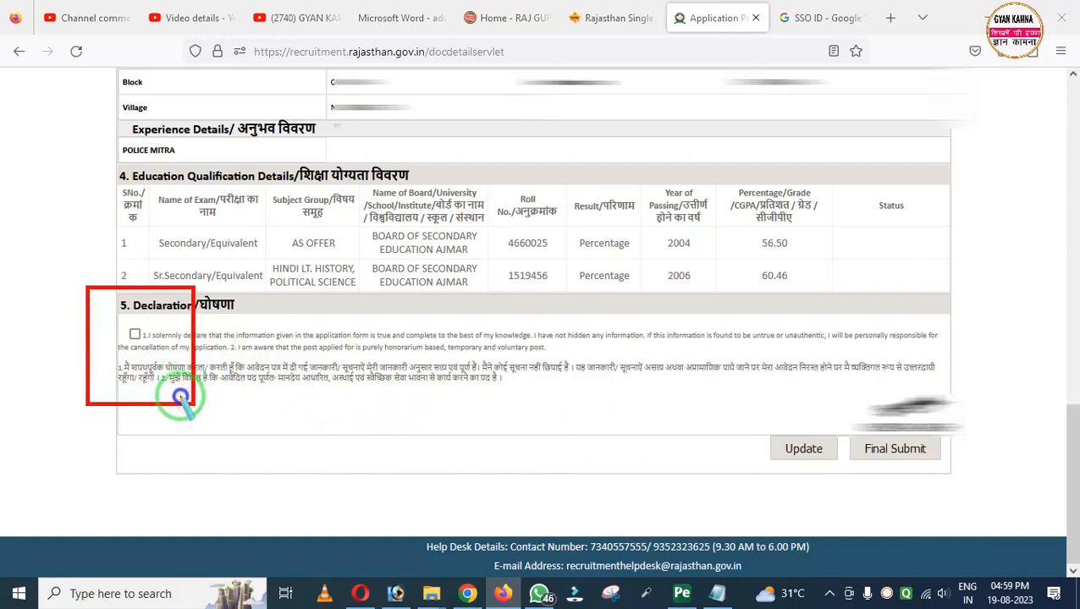
click(133, 334)
click(884, 449)
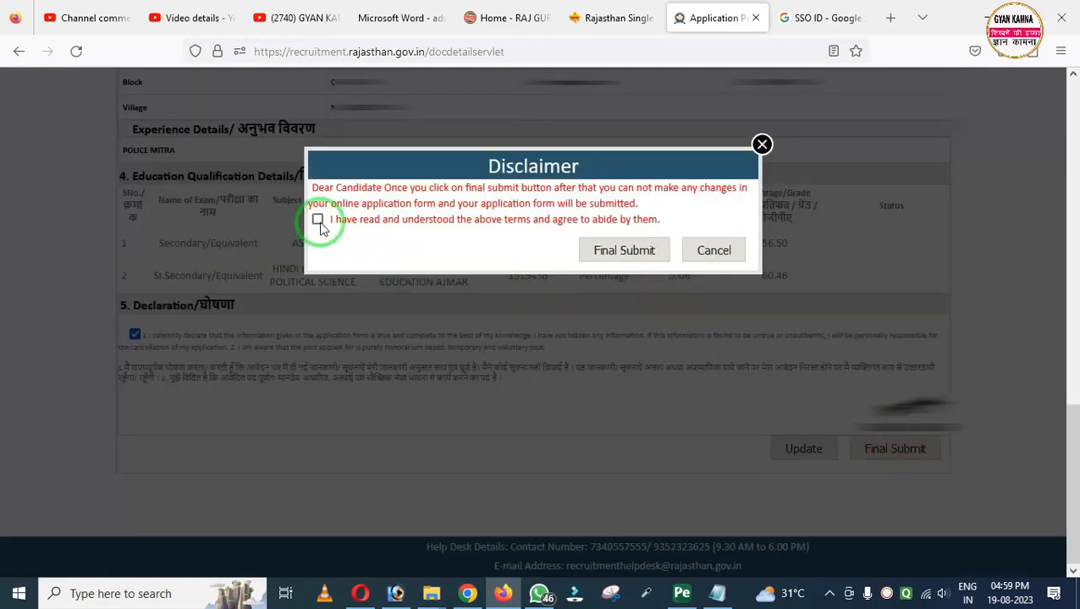
click(317, 222)
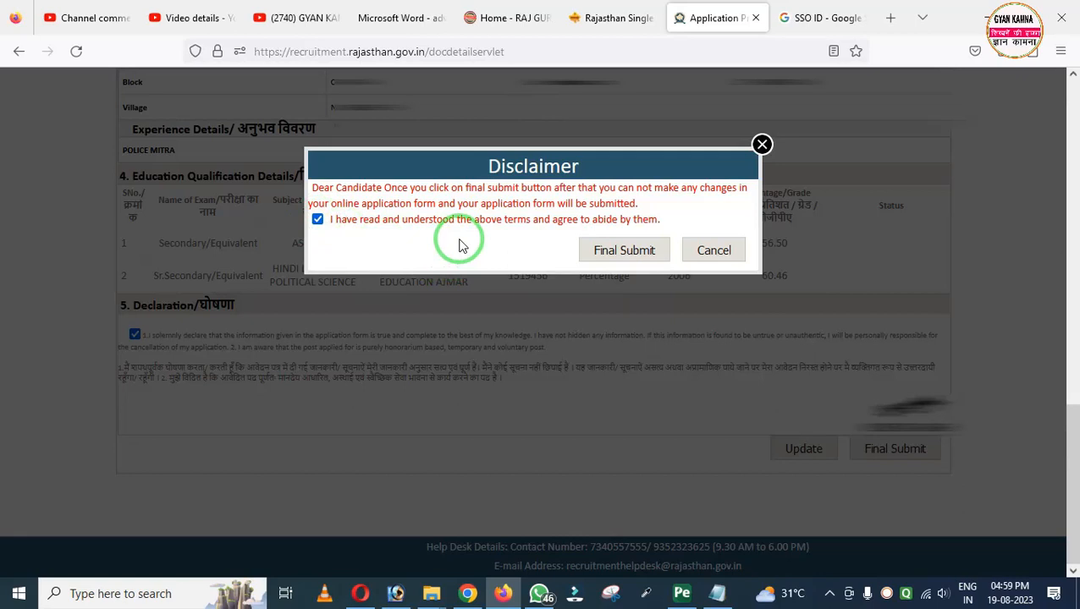
click(621, 252)
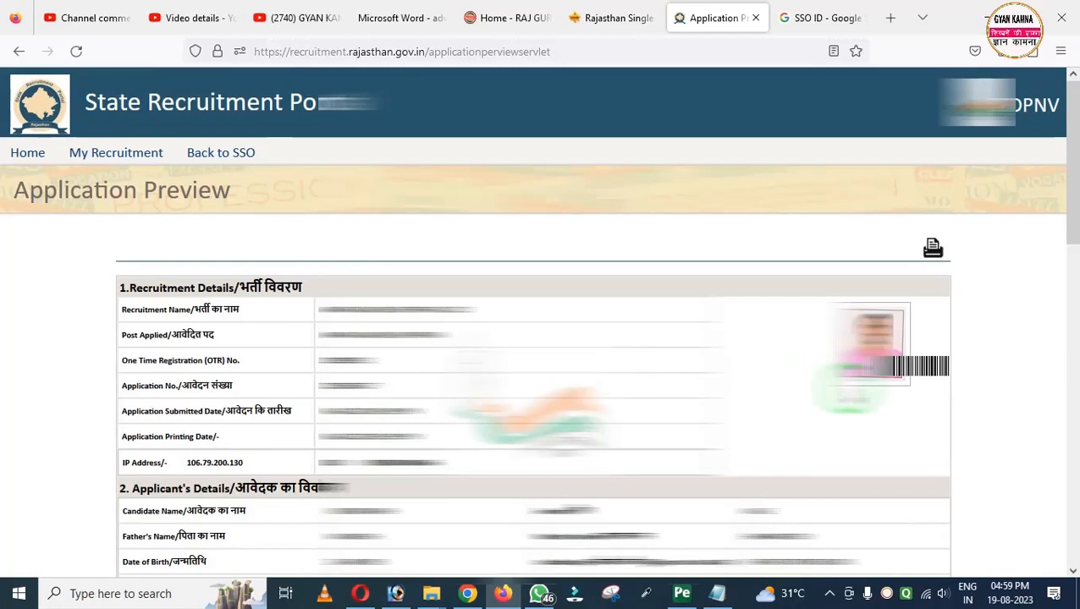
- Review the submitted application, including its photograph, barcode and application number row, and print it
mouse_move(811, 279)
mouse_down()
mouse_move(851, 368)
mouse_move(981, 428)
mouse_up()
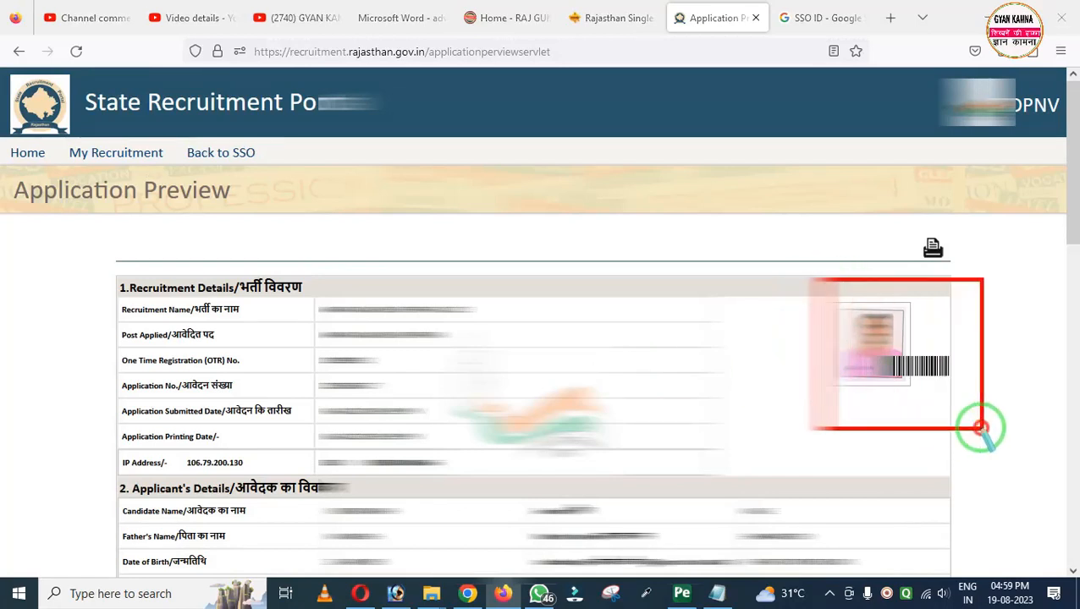
drag(856, 352, 939, 388)
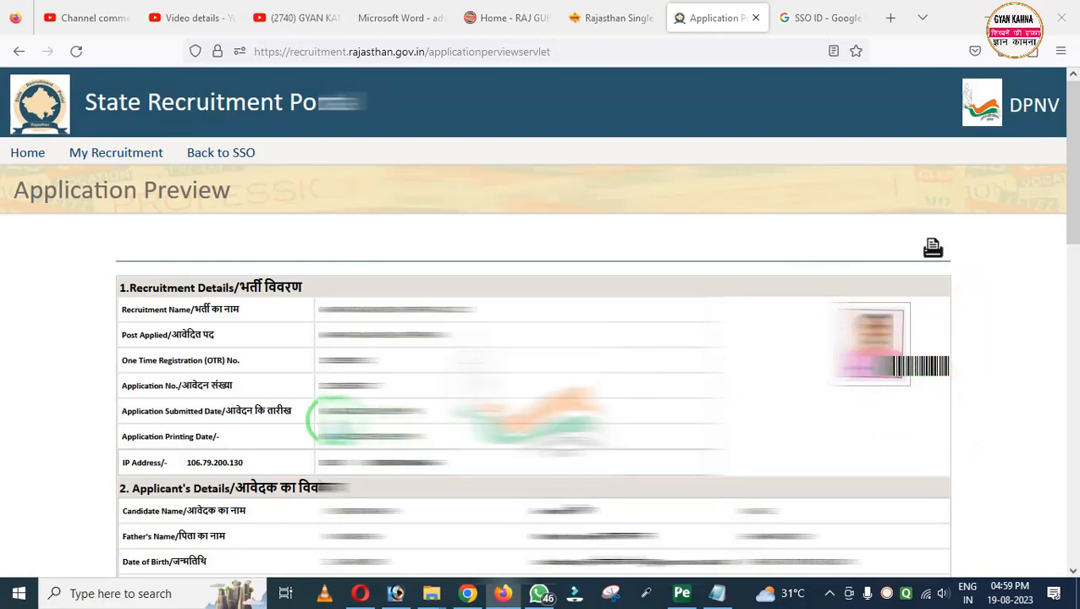
mouse_move(102, 364)
mouse_down()
mouse_move(133, 386)
mouse_move(431, 403)
mouse_up()
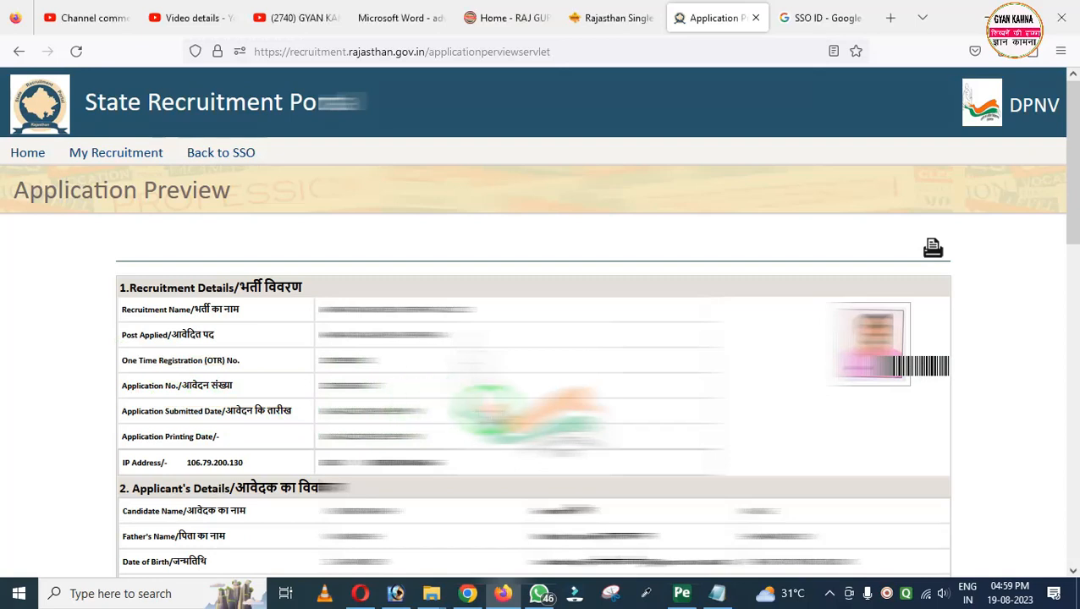
scroll(541, 322, down, 10)
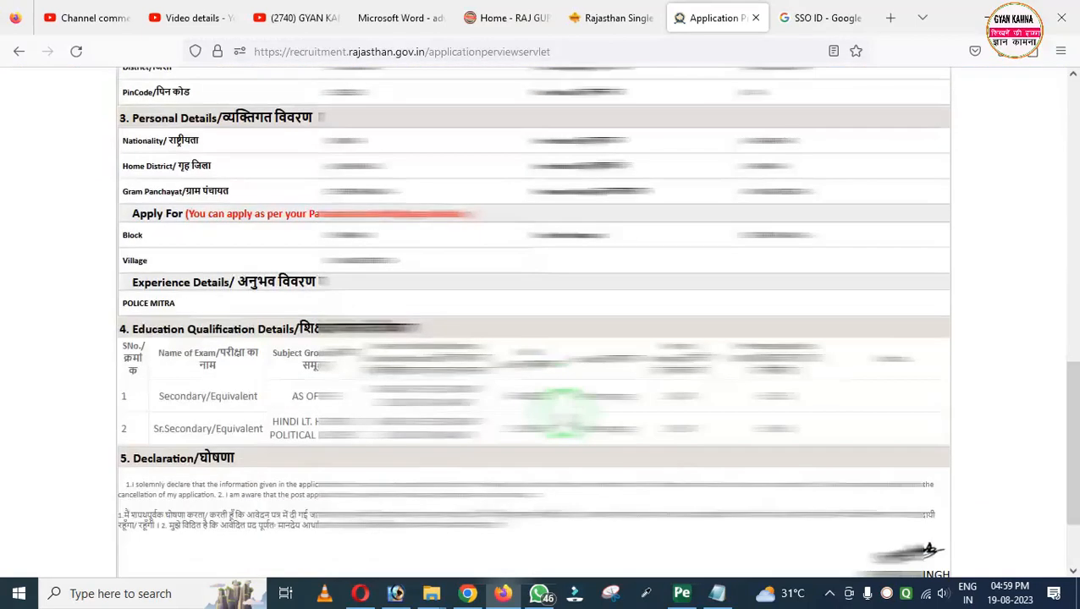
scroll(541, 321, up, 10)
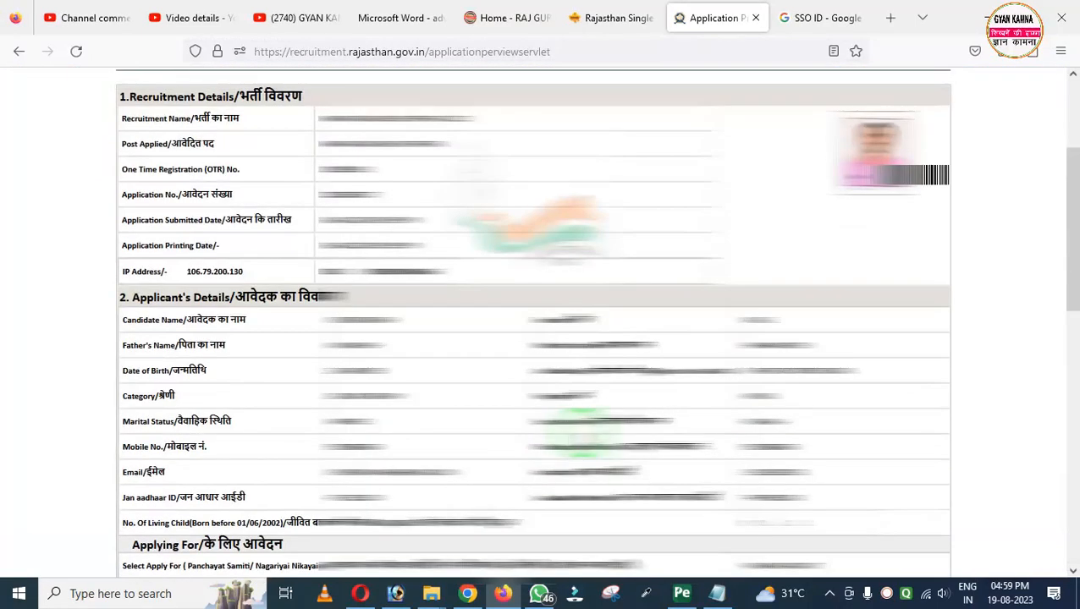
scroll(541, 322, up, 3)
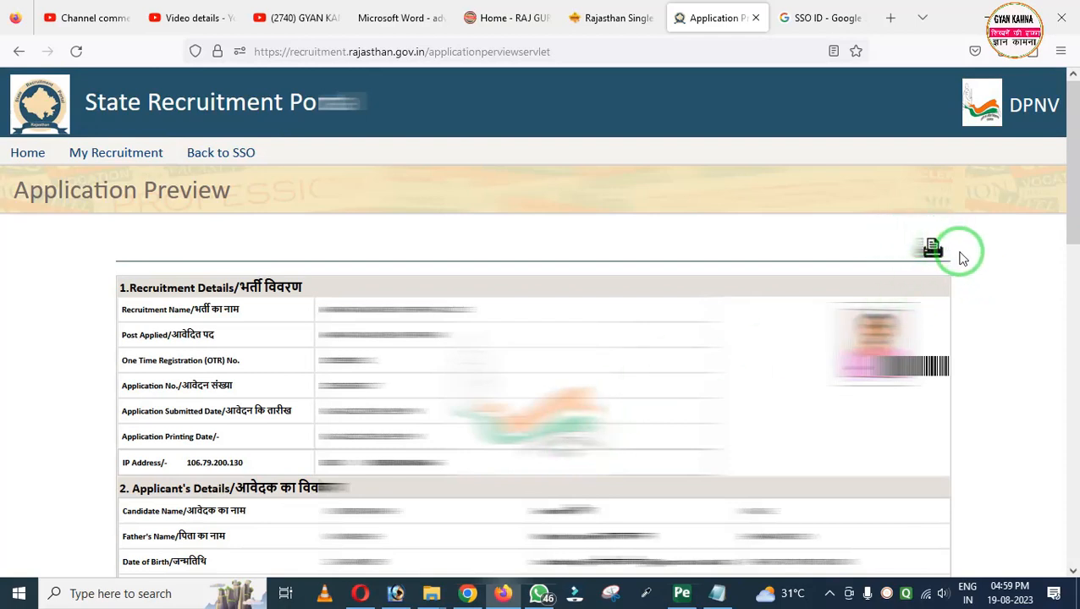
mouse_move(872, 217)
mouse_down()
mouse_move(934, 271)
mouse_move(967, 277)
mouse_up()
click(933, 248)
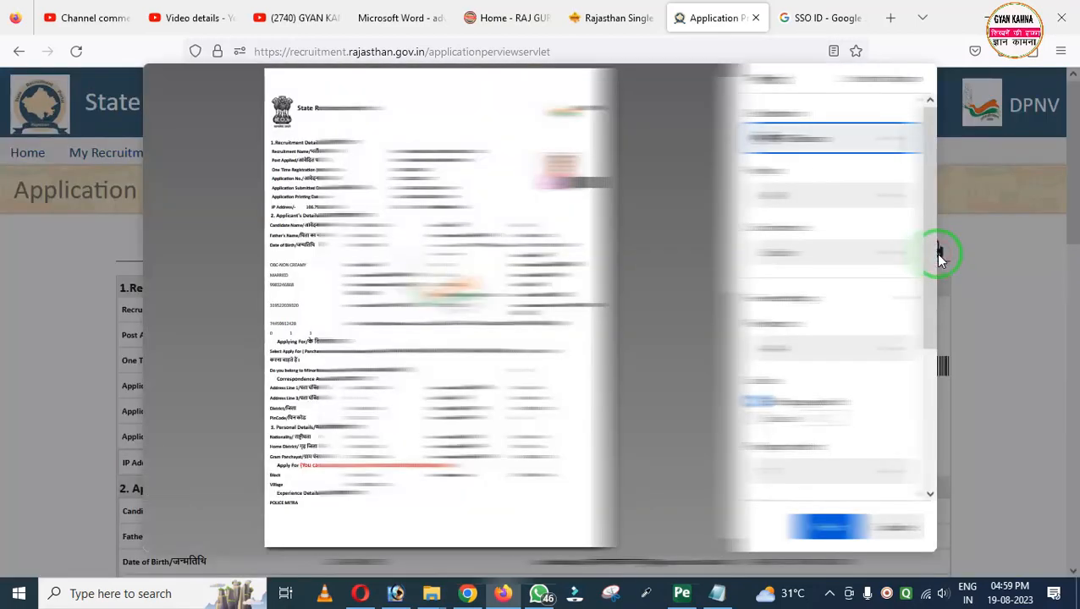
click(827, 527)
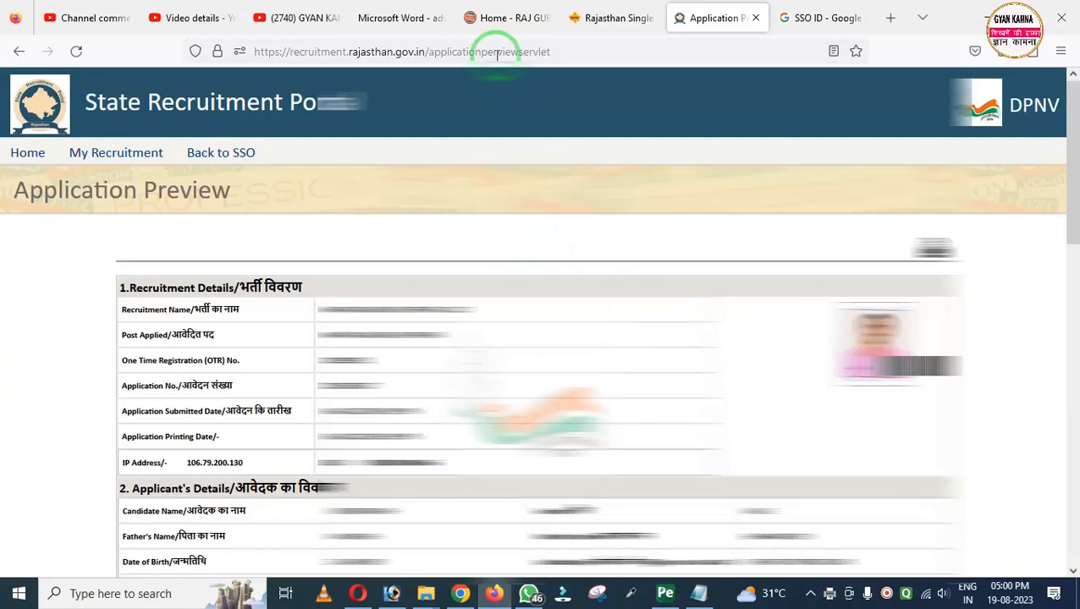
- Check the Mahatma Gandhi Seva Prerak notification PDF, then look through the uploaded videos on the GYAN KAMNA YouTube channel
click(405, 7)
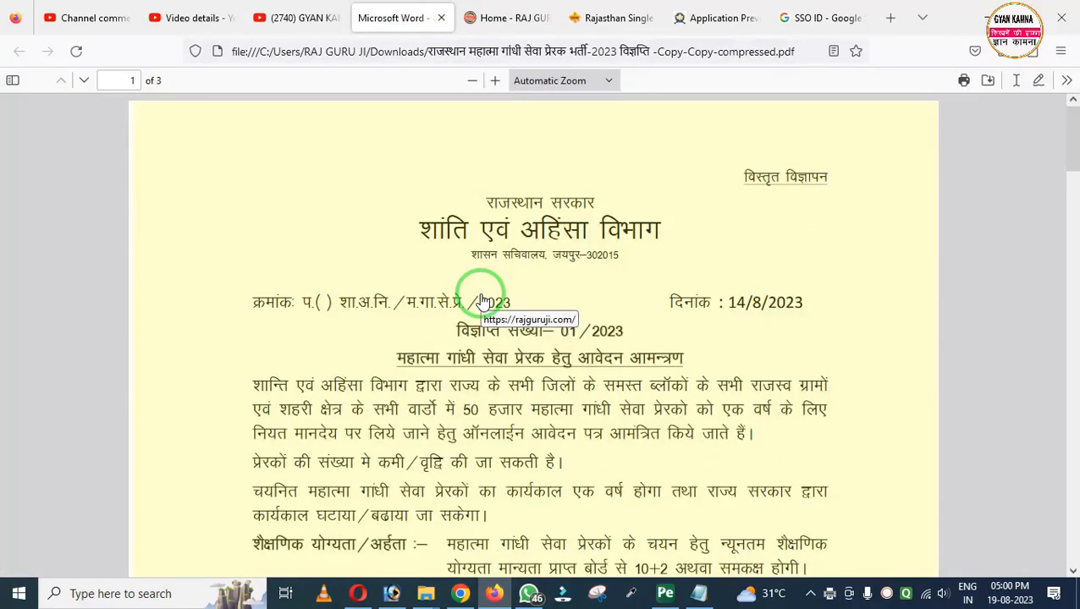
click(292, 31)
scroll(582, 322, down, 3)
scroll(584, 328, down, 8)
scroll(595, 343, up, 1)
scroll(595, 343, up, 10)
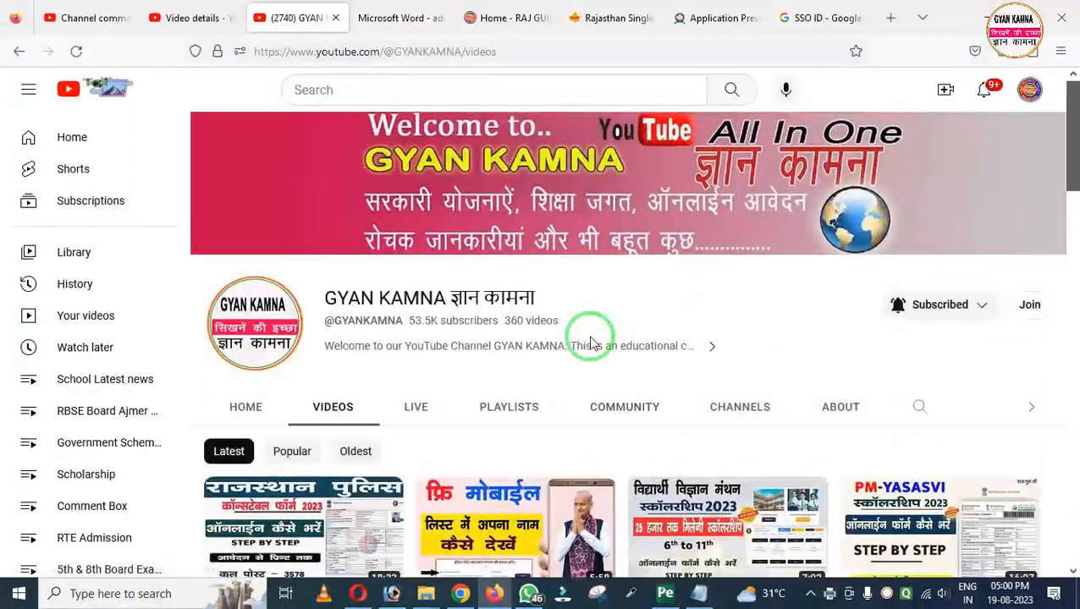
- Open the Job News page of rajguruji.com to view its government notifications, and return to the Seva Prerak notification PDF
click(396, 18)
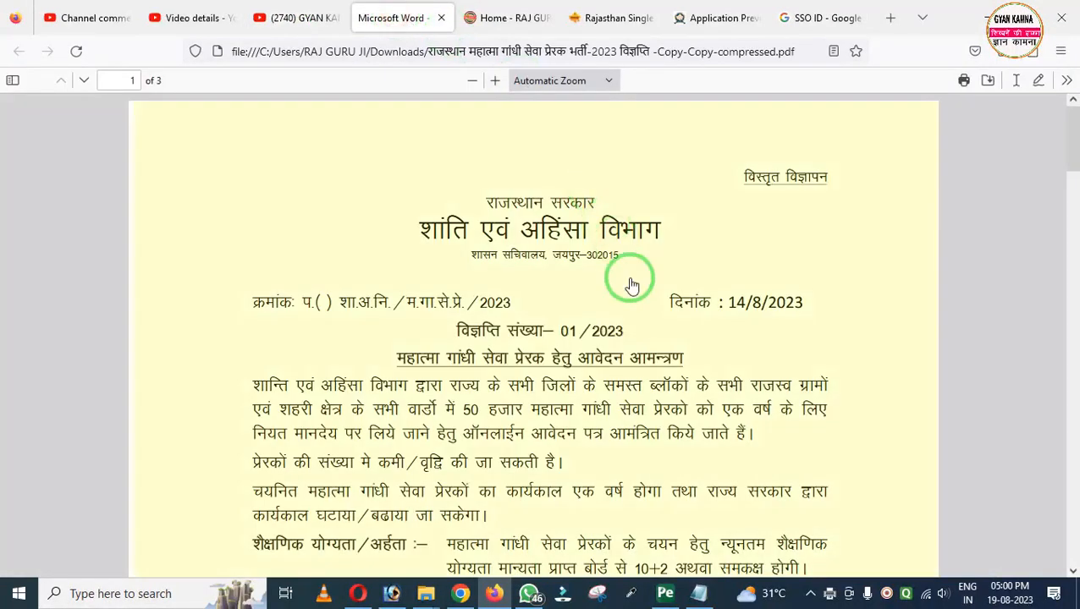
click(499, 18)
mouse_move(311, 129)
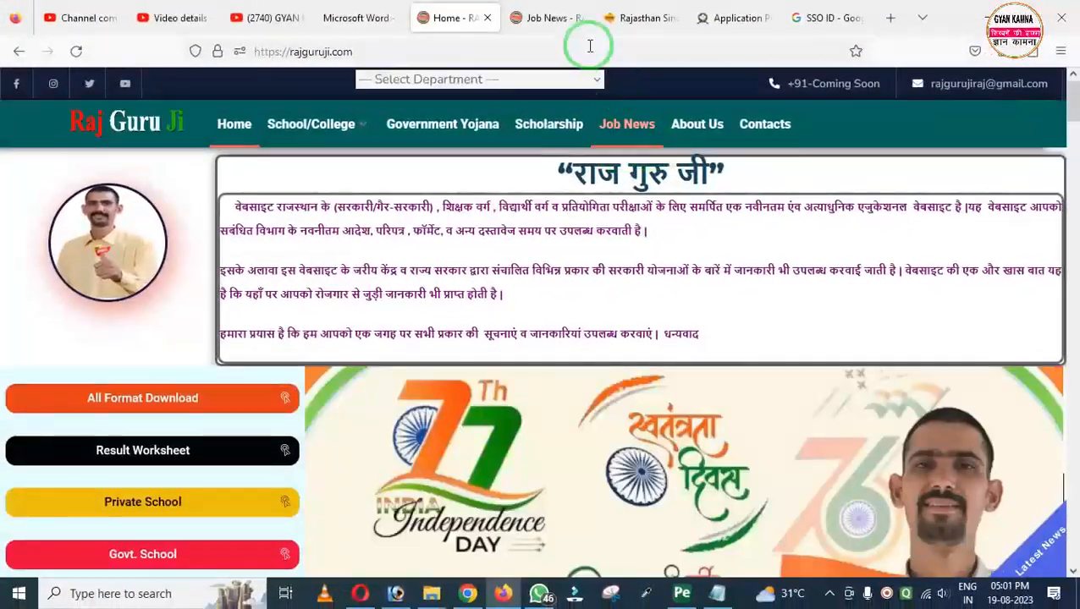
click(548, 18)
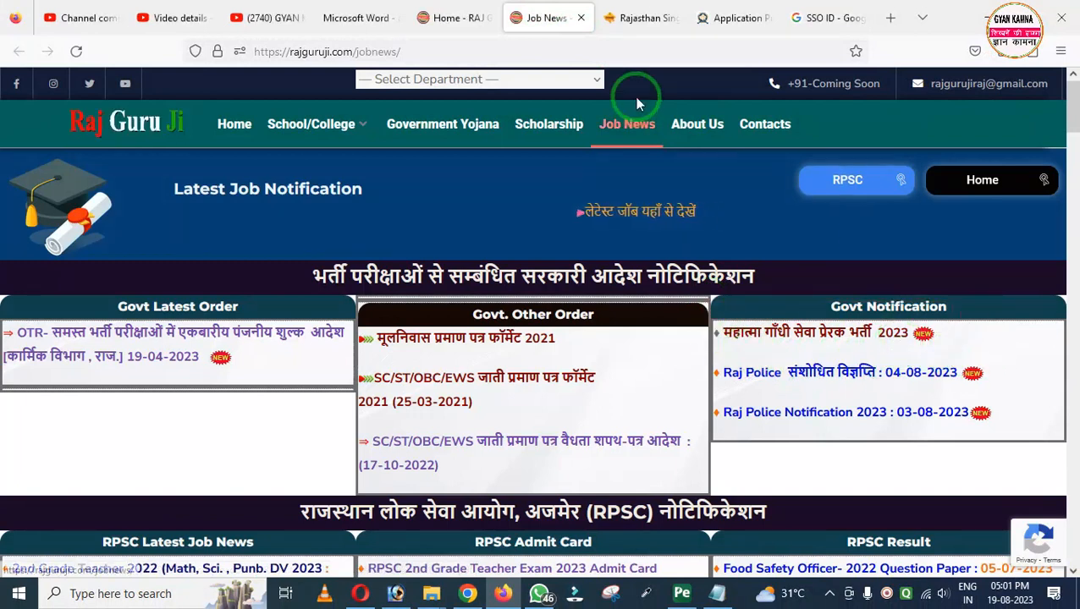
click(355, 19)
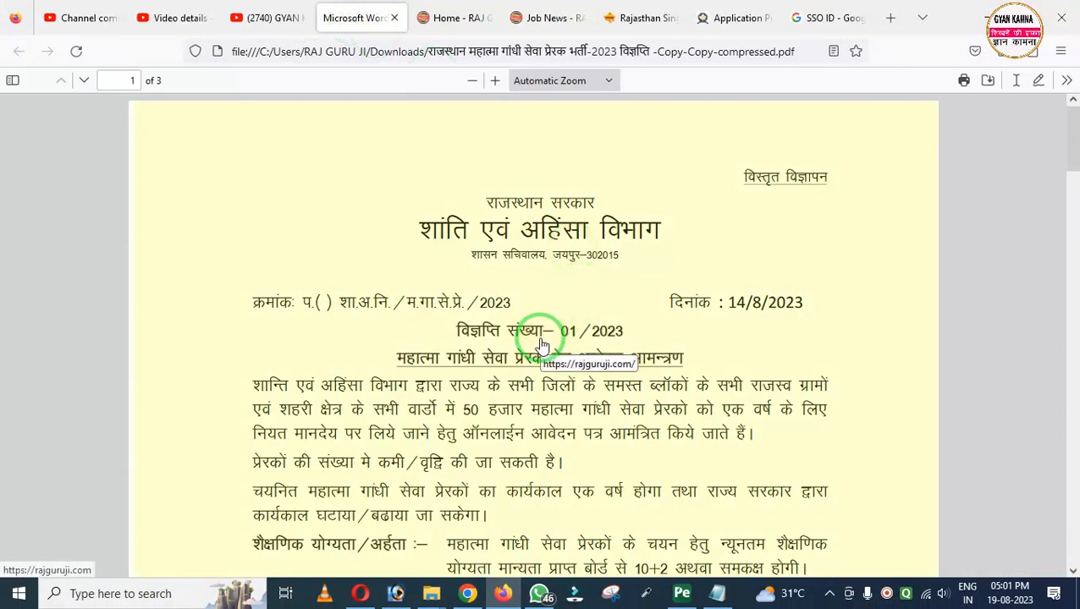
- View the GYAN KAMNA channel page on YouTube and inspect its subscription notification options without changing them
click(282, 18)
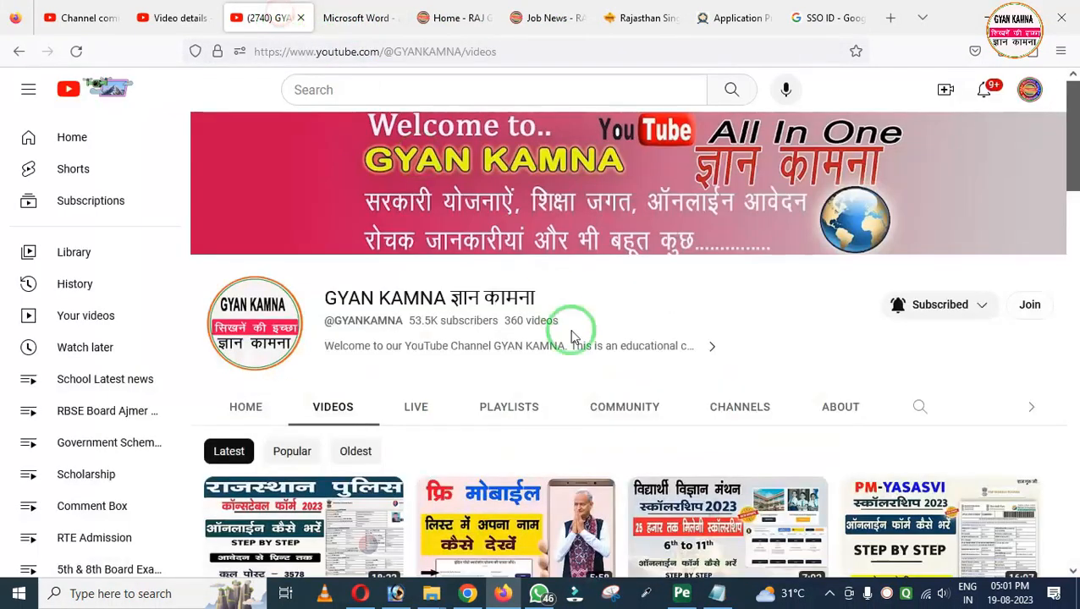
scroll(664, 376, down, 1)
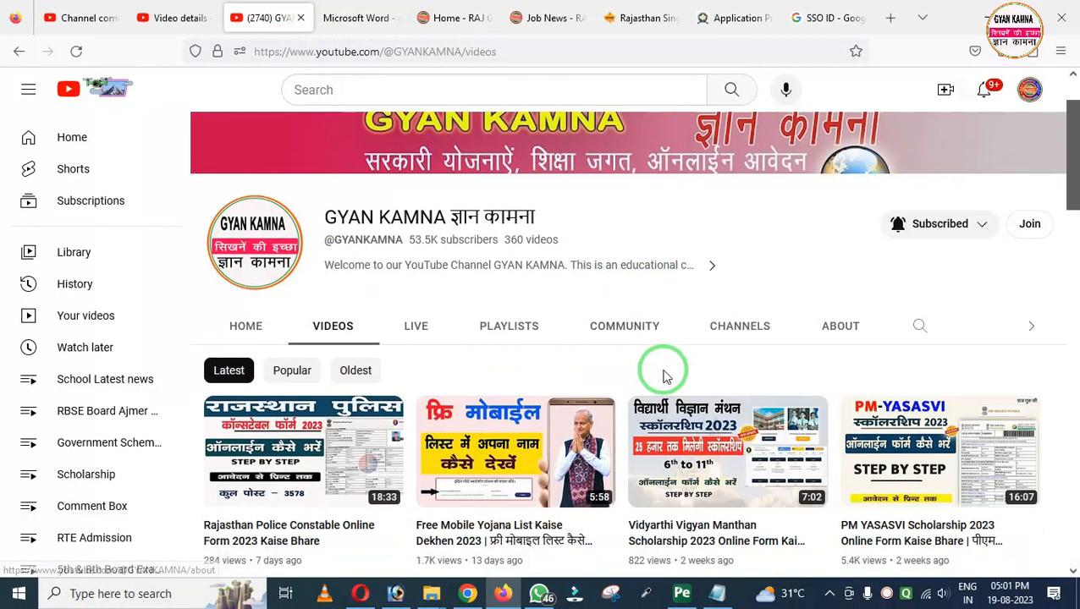
scroll(666, 376, down, 2)
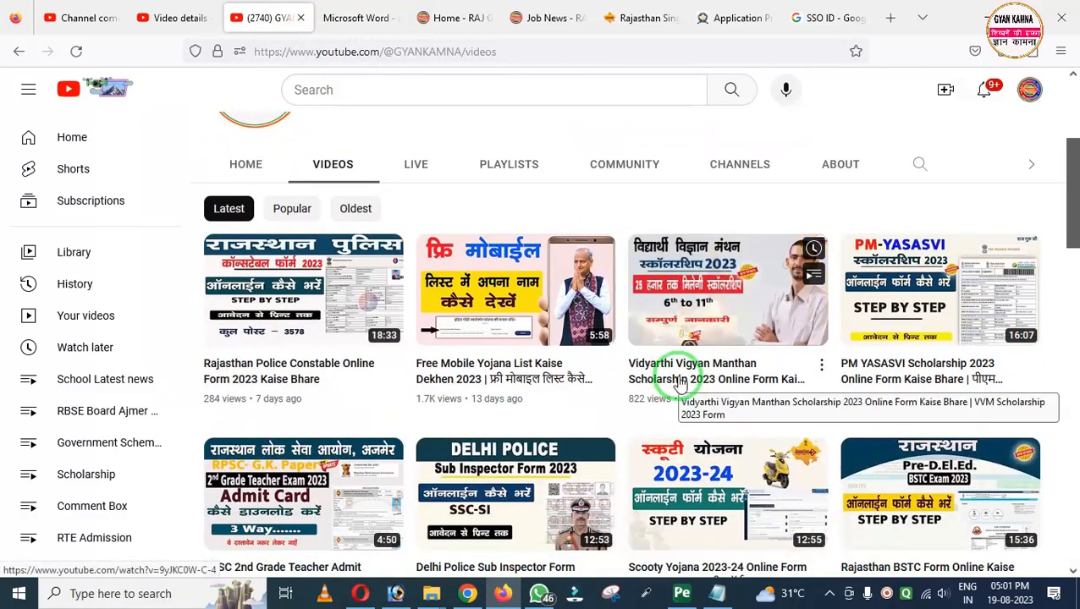
scroll(678, 382, up, 3)
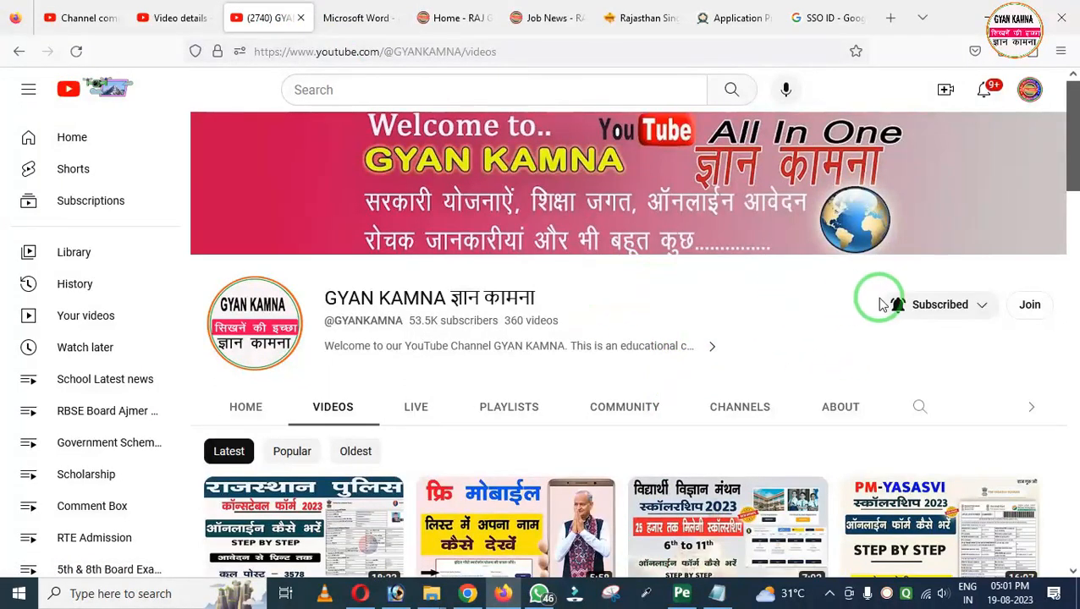
click(982, 307)
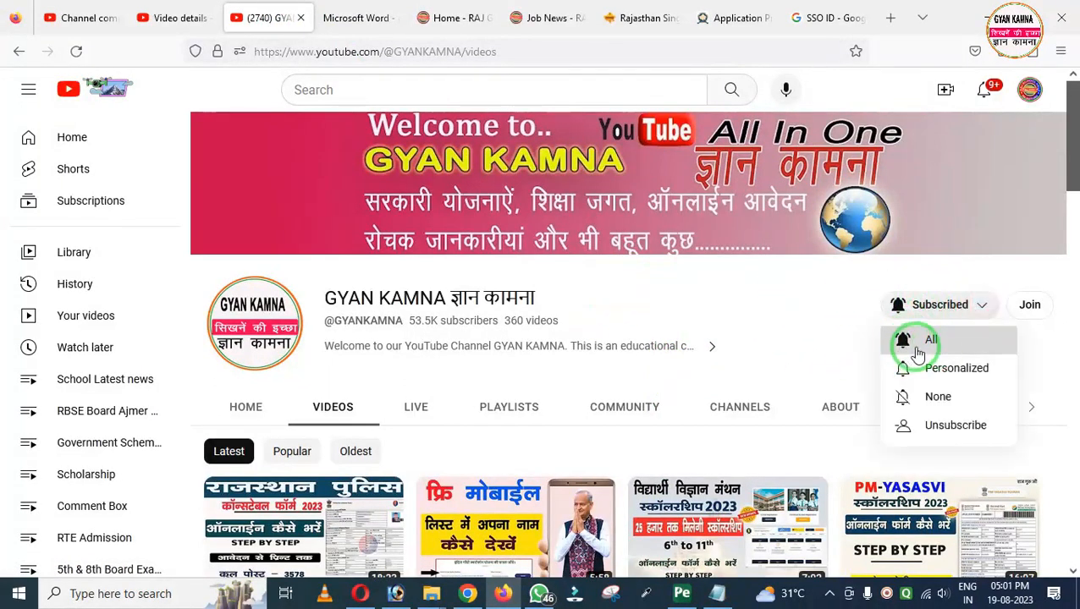
click(811, 328)
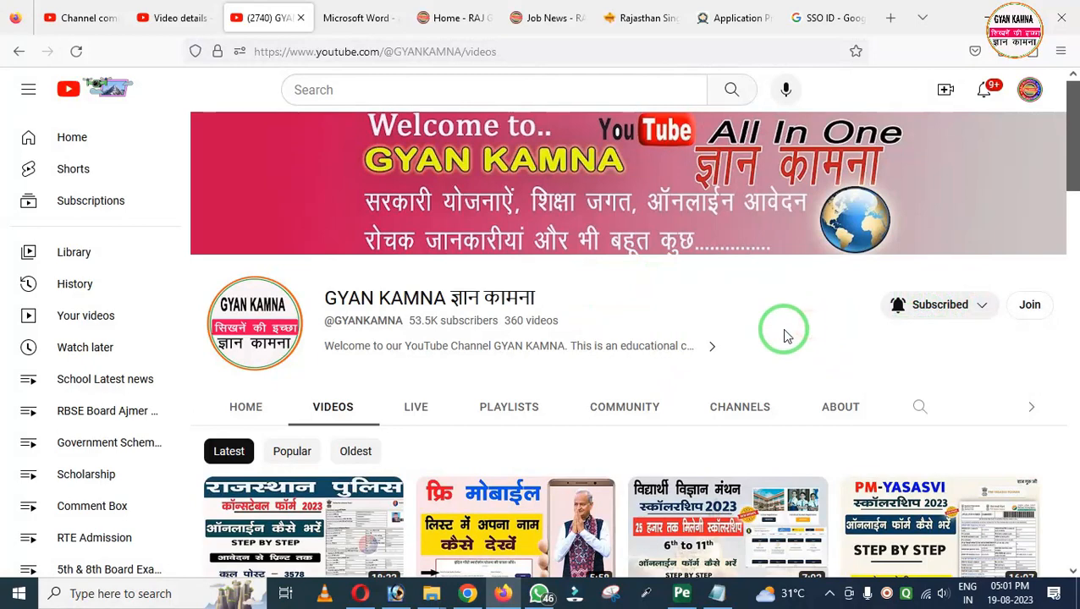
- Browse the GYAN KAMNA channel's older online-form, scholarship and result videos, and return to the channel header
scroll(784, 336, down, 5)
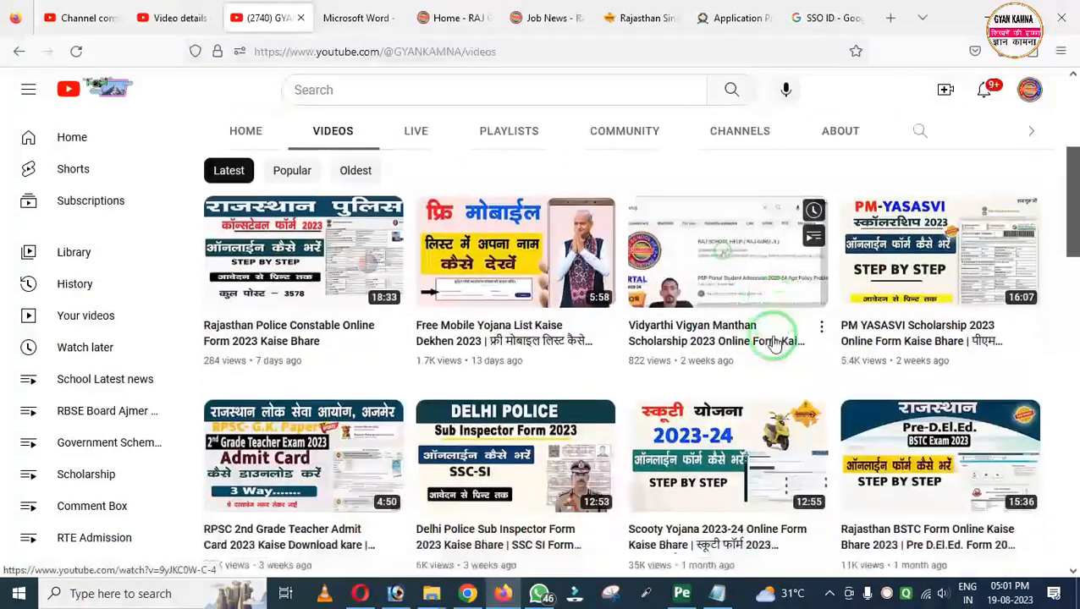
scroll(773, 341, down, 5)
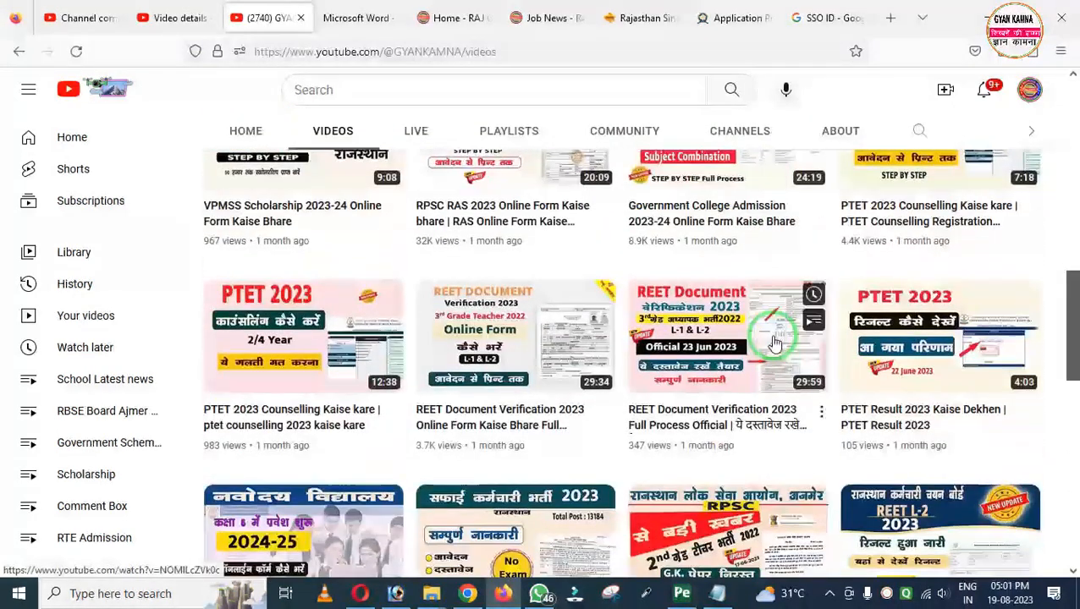
scroll(773, 343, down, 3)
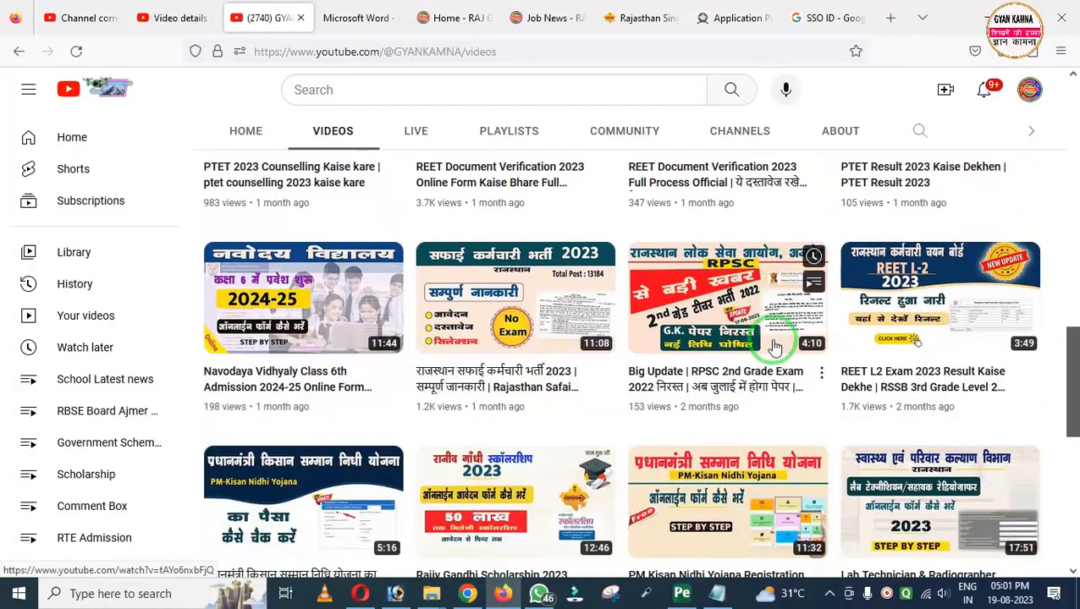
scroll(773, 347, down, 6)
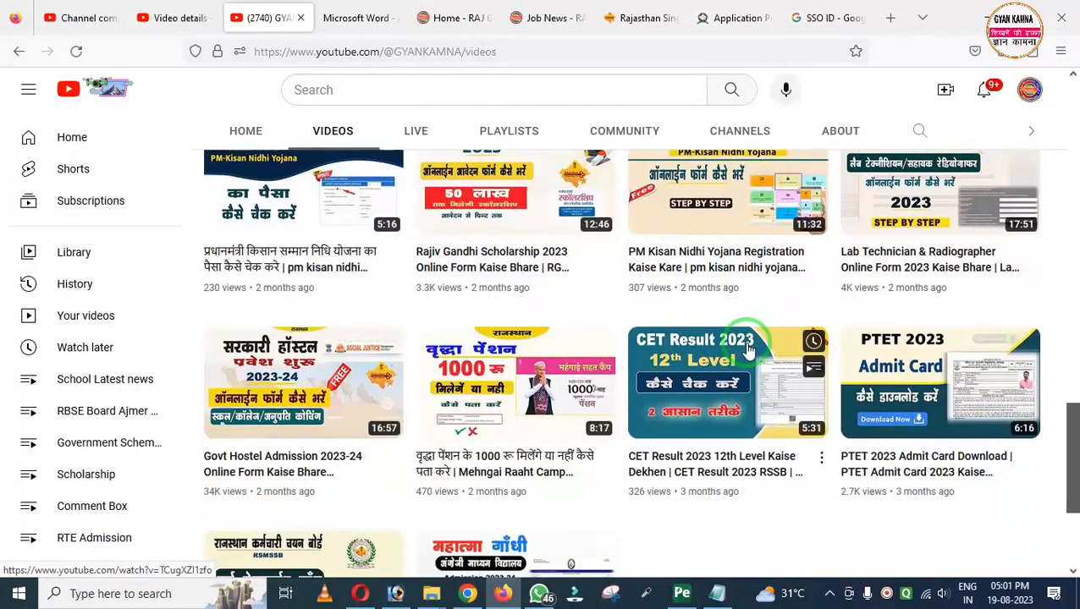
scroll(667, 367, up, 7)
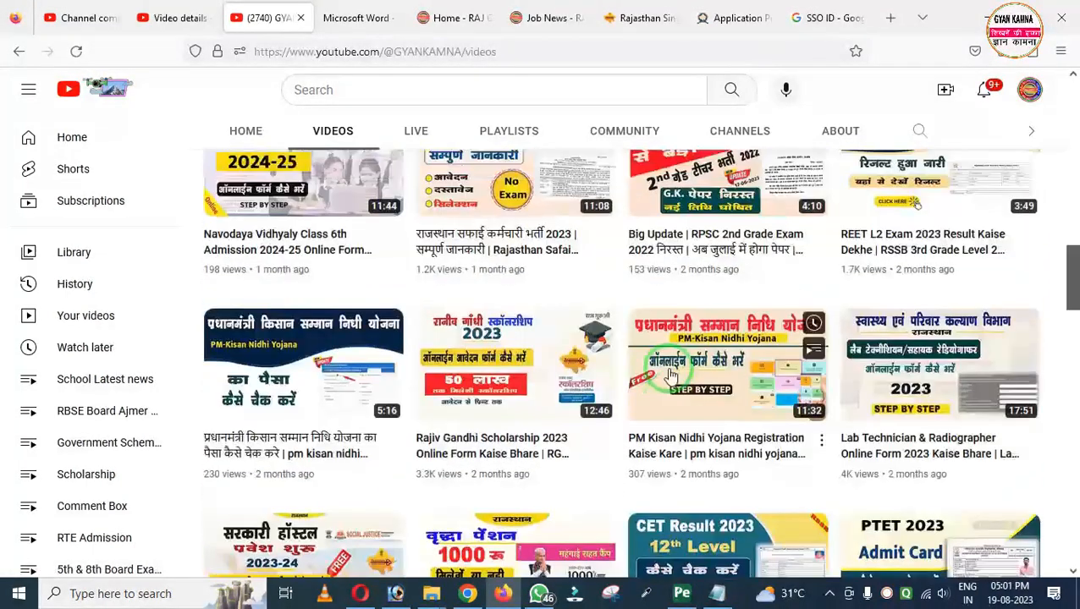
scroll(668, 378, up, 10)
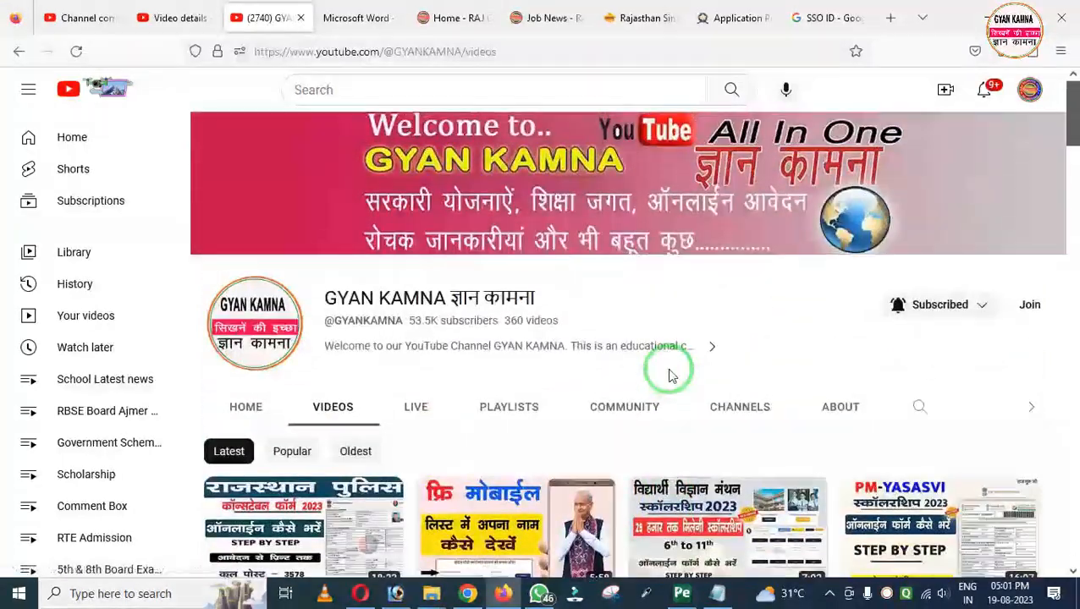